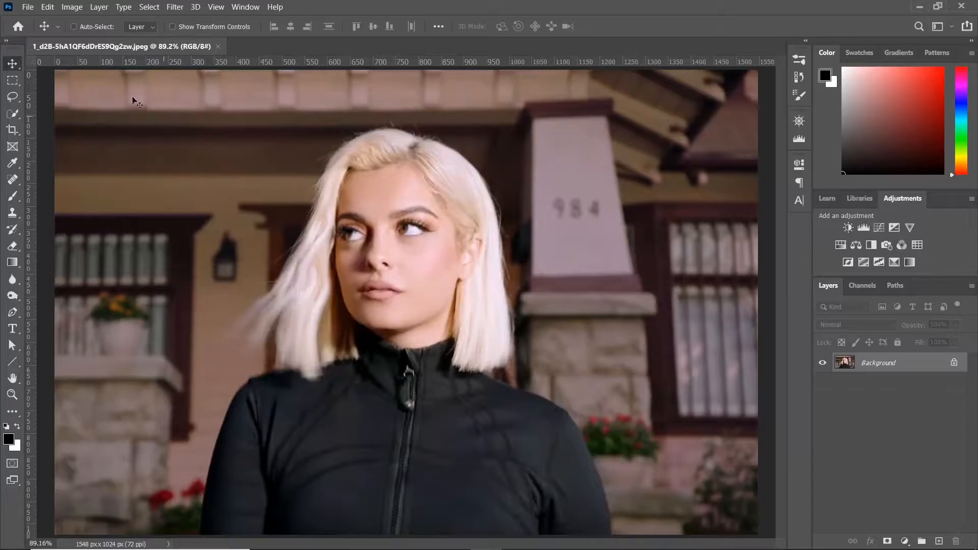
# Convert the portrait to black and white with the Black & White adjustment, using the Default preset
pyautogui.click(71, 7)
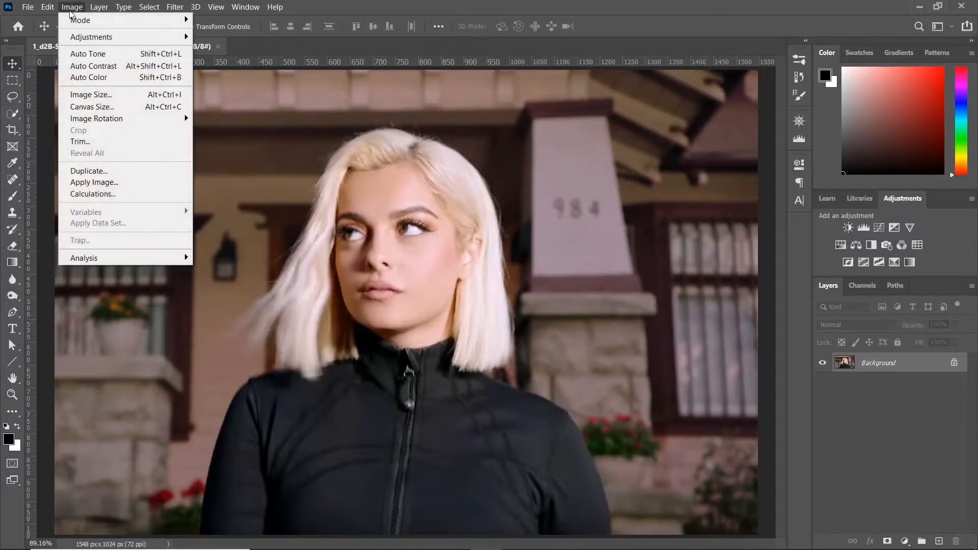
pyautogui.moveTo(74, 35)
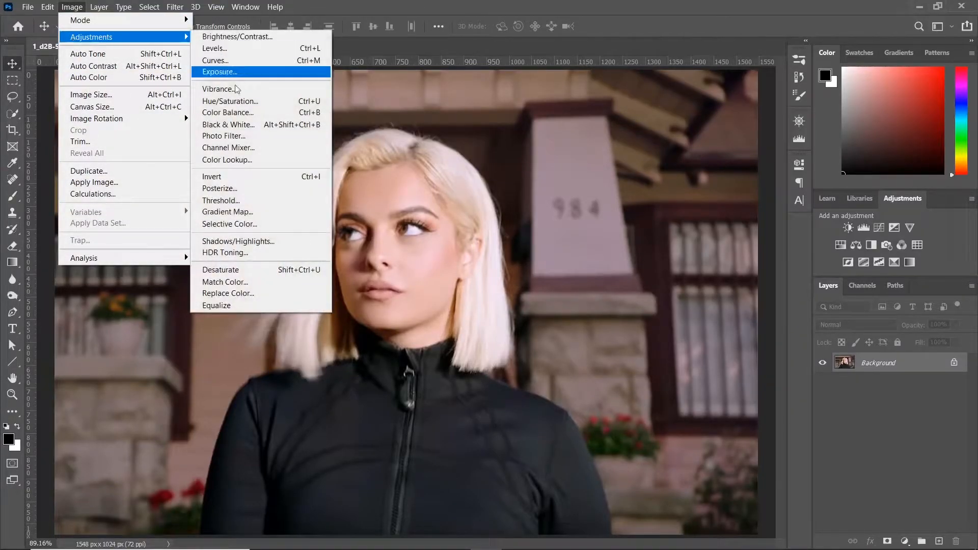
pyautogui.click(230, 125)
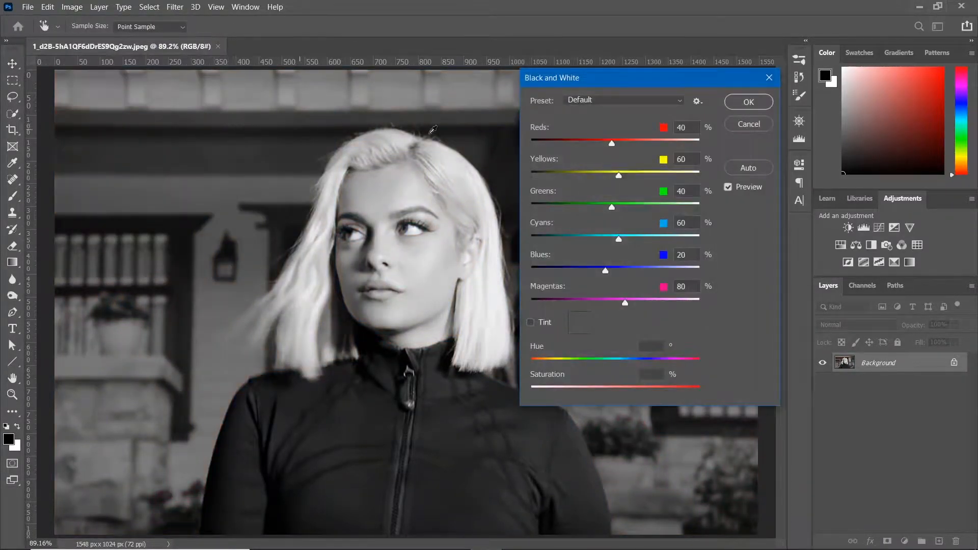
pyautogui.click(747, 103)
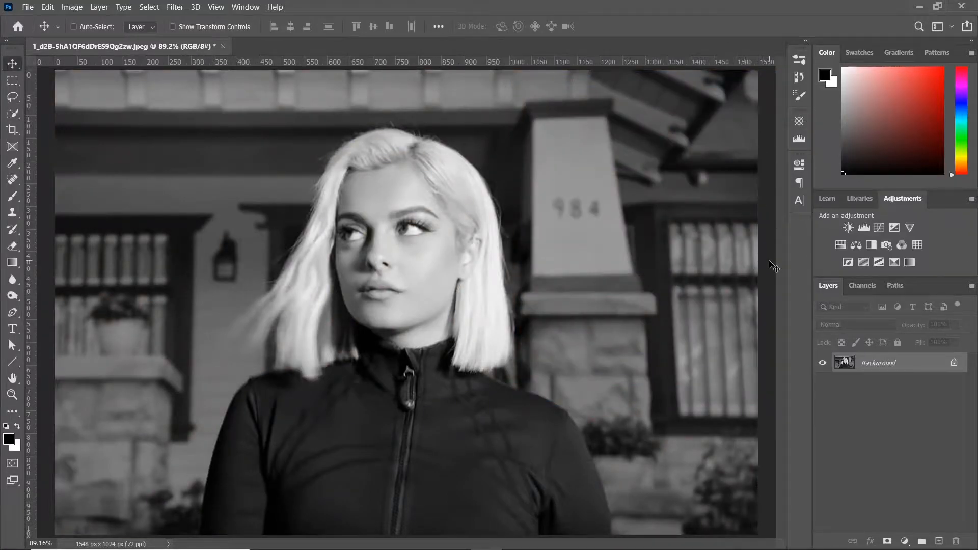
# Duplicate the Background layer as Background copy
pyautogui.rightClick(908, 365)
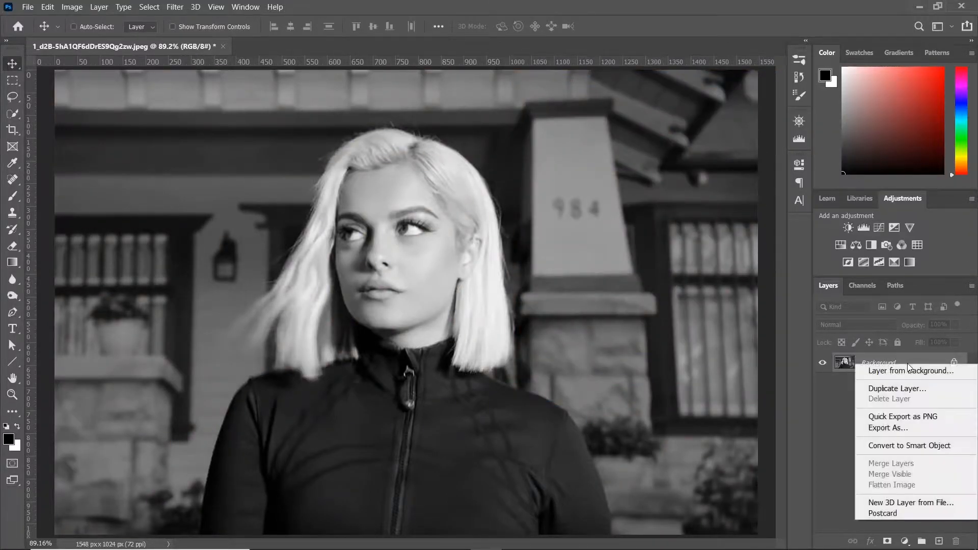
pyautogui.click(891, 390)
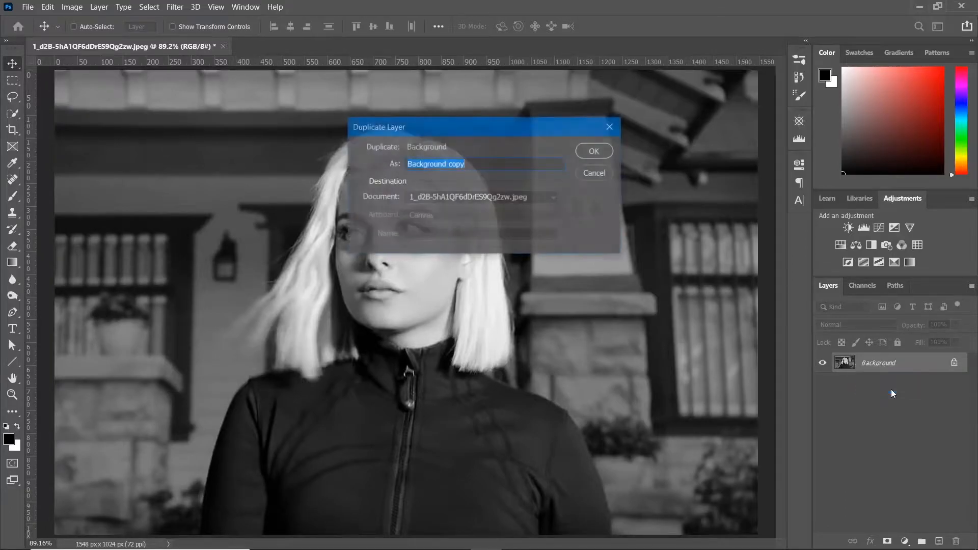
pyautogui.click(595, 151)
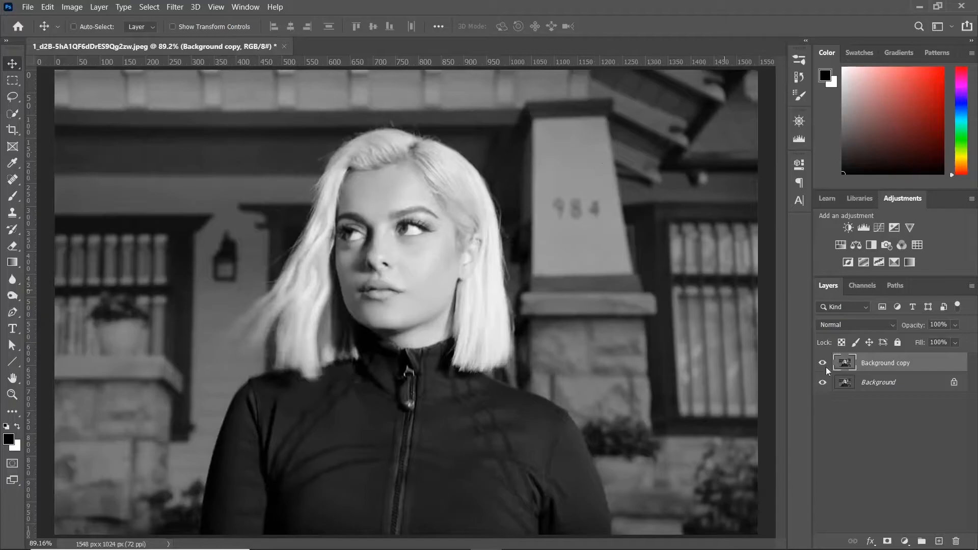
# Limit Background copy to the red channel by turning off G and B in its blending options, and shift the layer slightly right
pyautogui.doubleClick(924, 368)
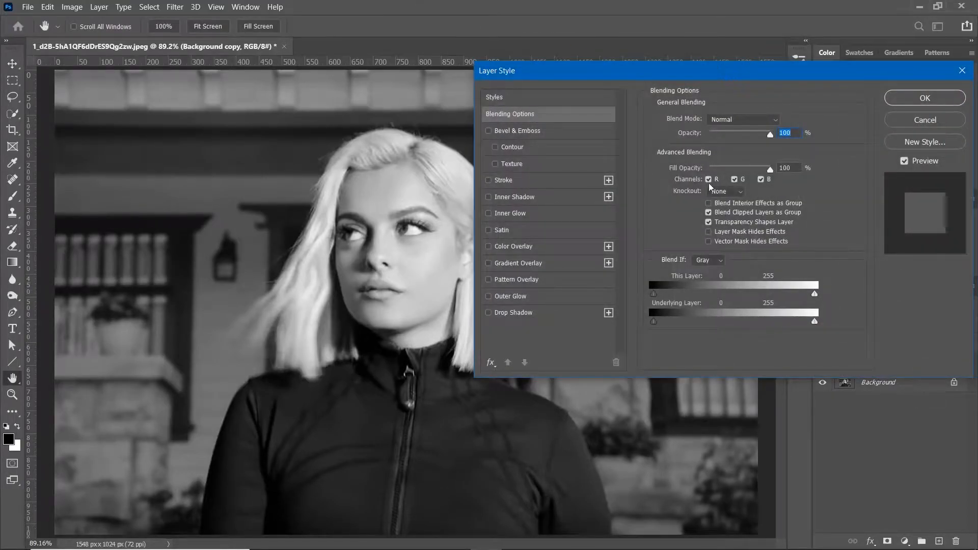
pyautogui.click(735, 180)
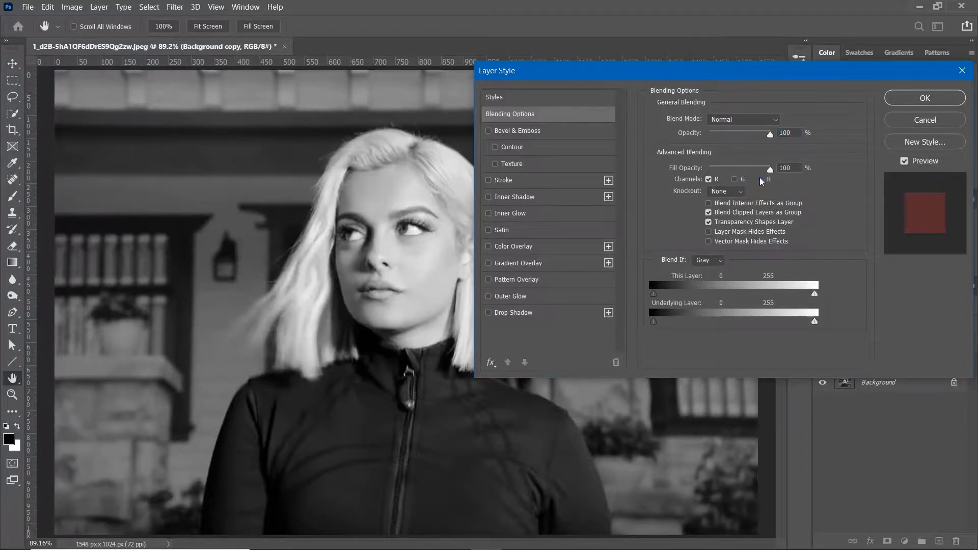
pyautogui.click(909, 100)
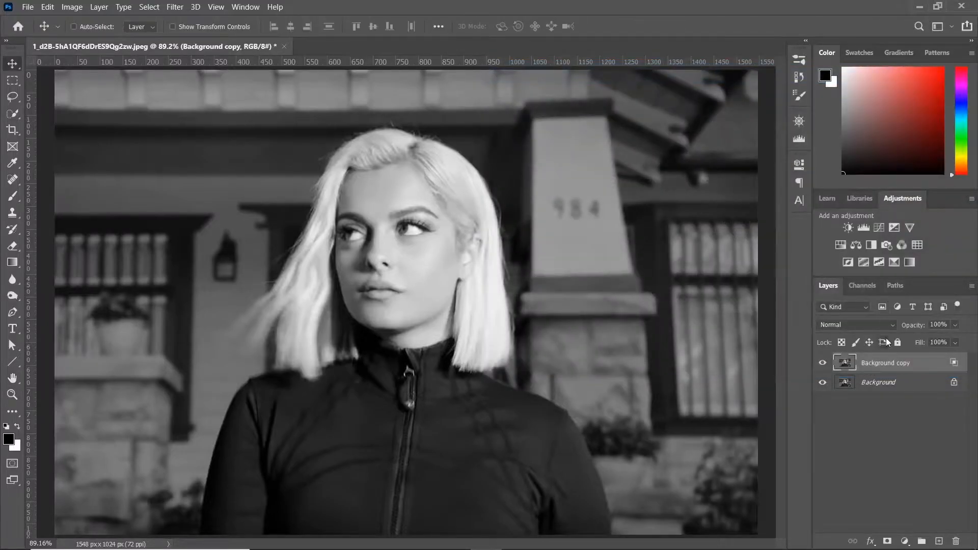
pyautogui.moveTo(397, 292); pyautogui.dragTo(429, 291)
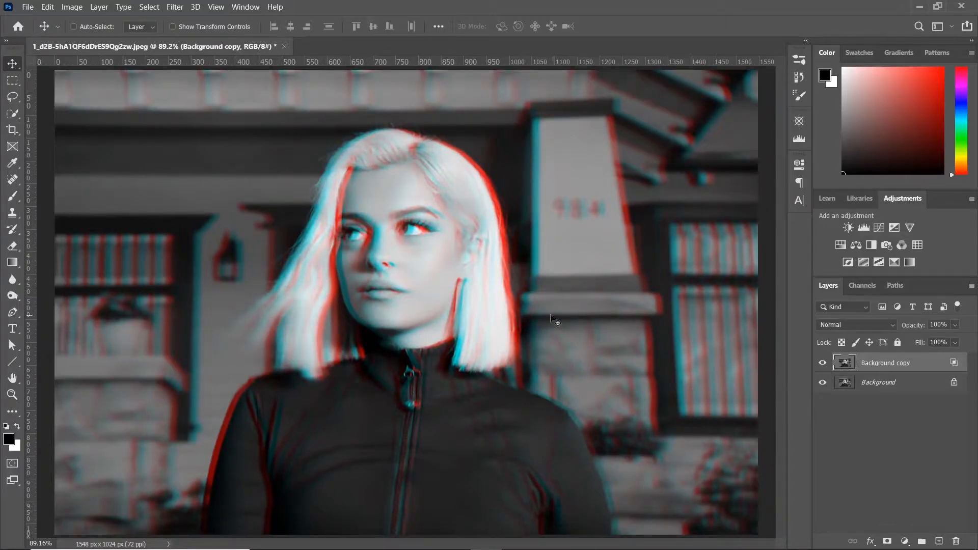
# Select a thin horizontal strip from the cheek past the hair to the pillar, move it right as a glitch streak, and deselect
pyautogui.click(13, 83)
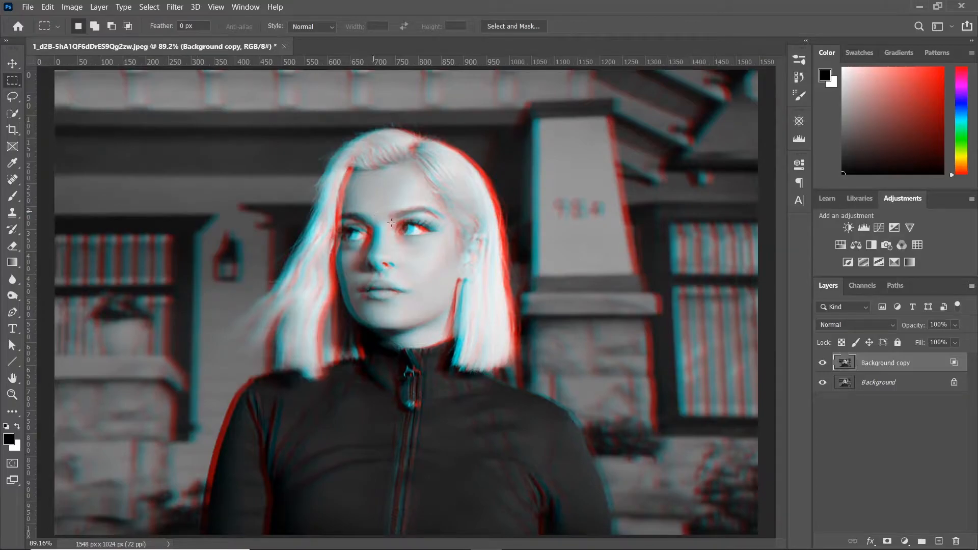
pyautogui.moveTo(409, 254); pyautogui.dragTo(637, 263)
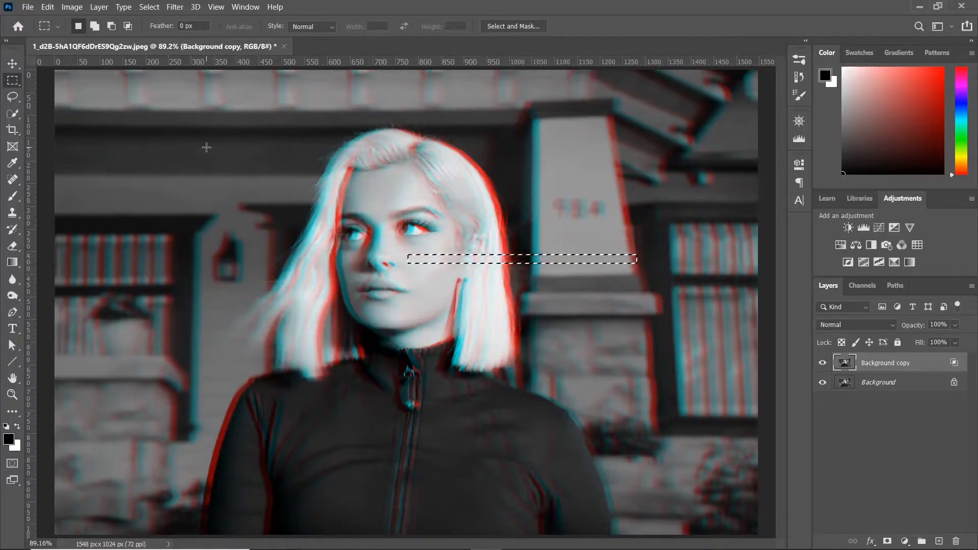
pyautogui.click(13, 64)
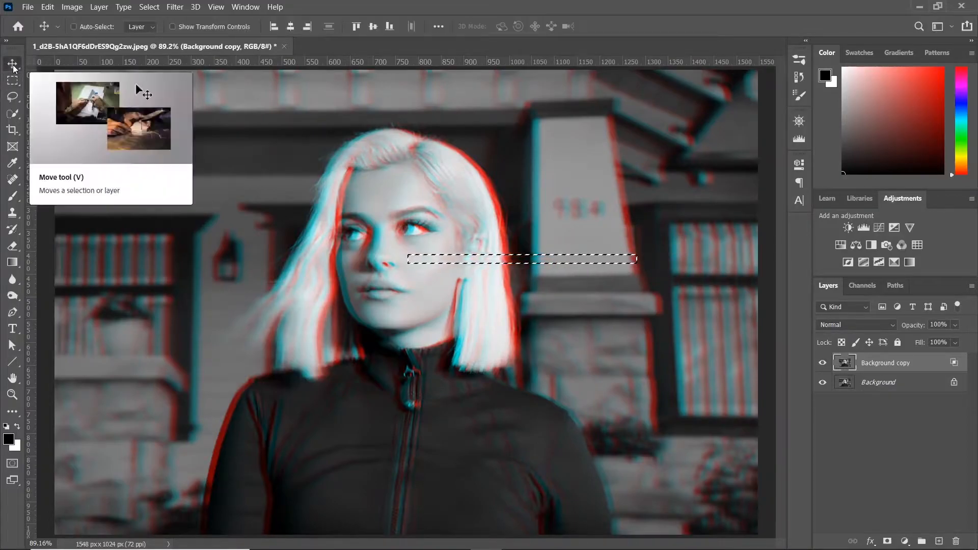
pyautogui.moveTo(518, 262); pyautogui.dragTo(601, 262)
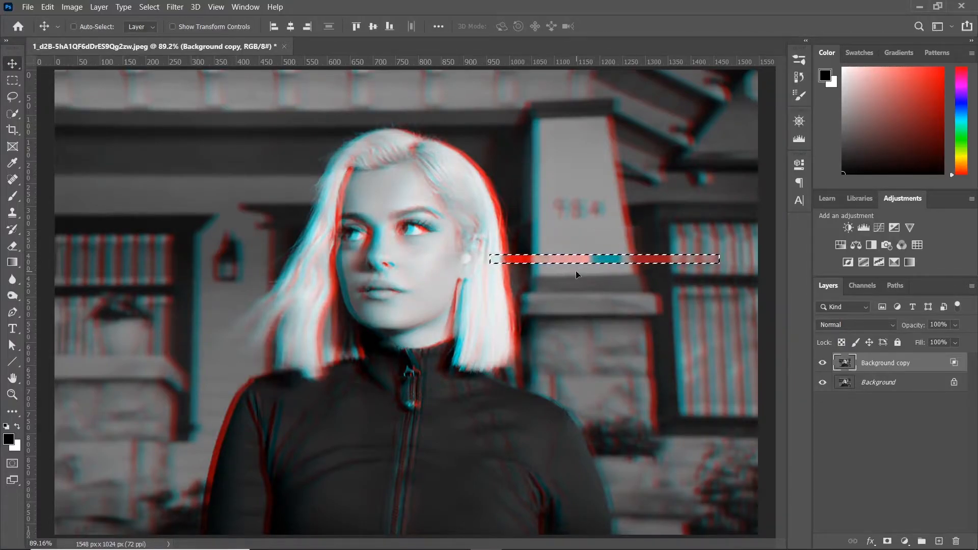
pyautogui.click(9, 82)
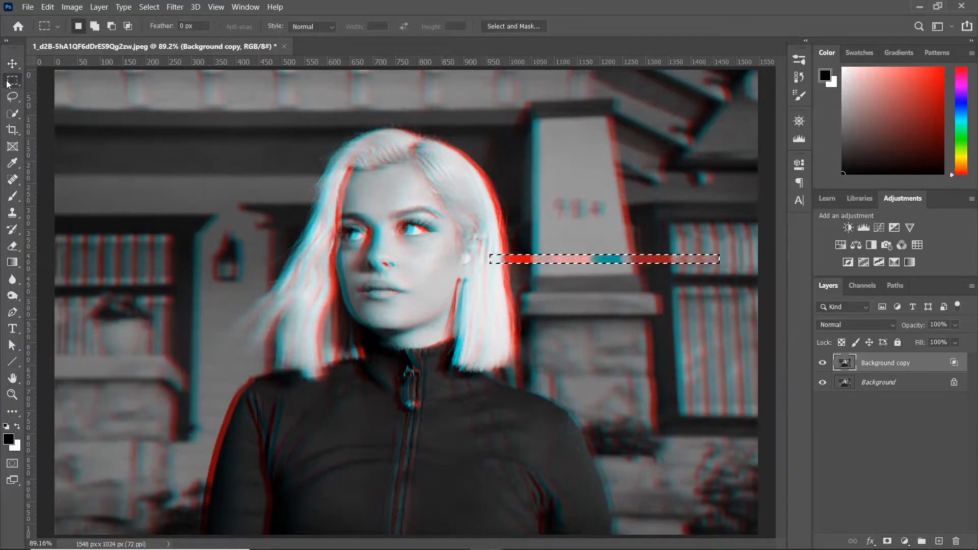
pyautogui.rightClick(554, 274)
pyautogui.click(571, 282)
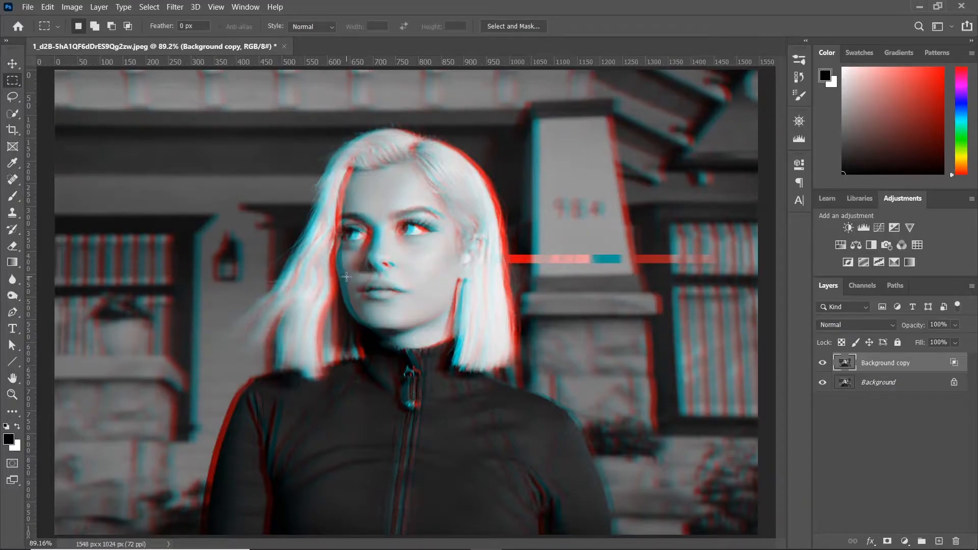
# Select a thin strip from the face's left edge across the hair to the left window, shift it left about 120 px, and deselect
pyautogui.moveTo(346, 276); pyautogui.dragTo(101, 281)
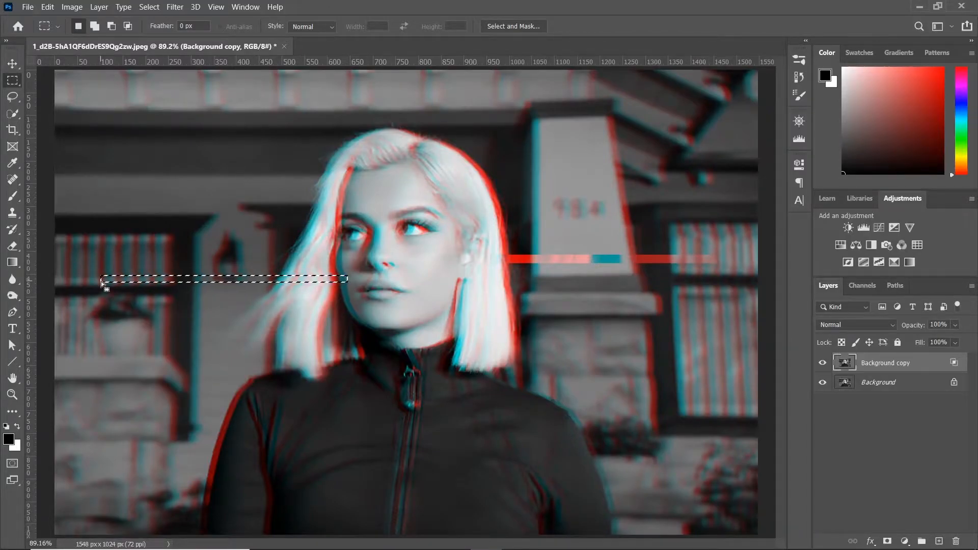
pyautogui.press('v')
pyautogui.hotkey('shift', 'Left')
pyautogui.hotkey('shift', 'Left')
pyautogui.hotkey('shift', 'Left')
pyautogui.hotkey('shift', 'Left')
pyautogui.hotkey('shift', 'Left')
pyautogui.hotkey('shift', 'Left')
pyautogui.hotkey('shift', 'Left')
pyautogui.hotkey('shift', 'Left')
pyautogui.hotkey('shift', 'Left')
pyautogui.hotkey('shift', 'Left')
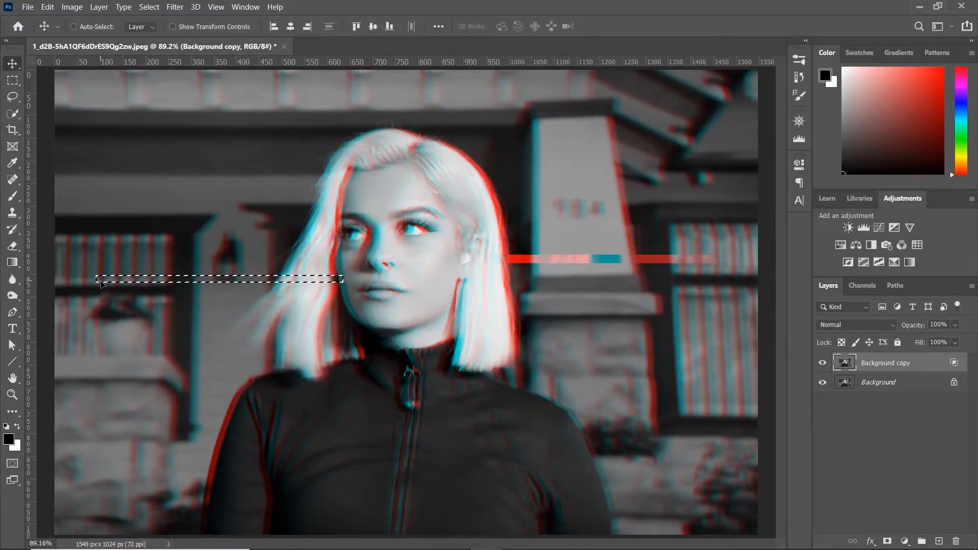
pyautogui.hotkey('shift', 'Left')
pyautogui.hotkey('shift', 'Left')
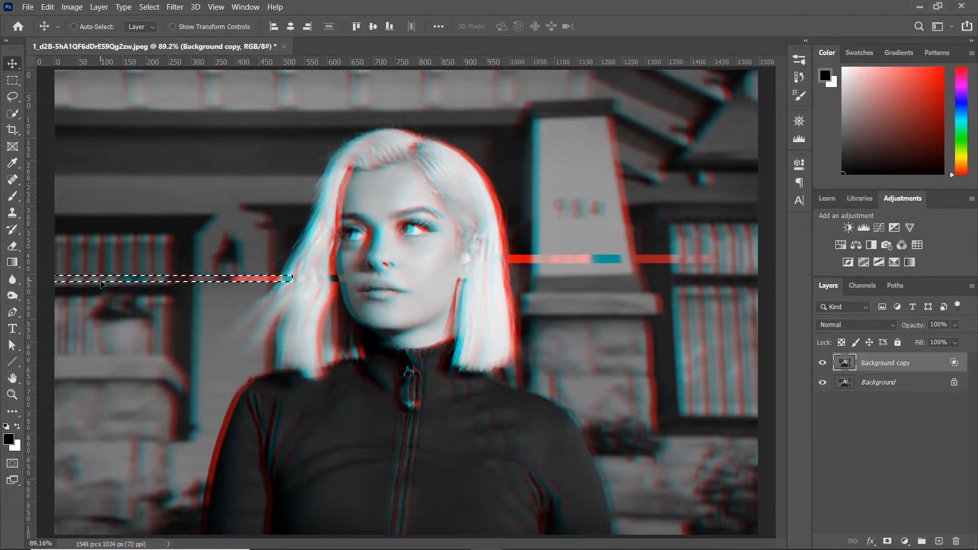
pyautogui.hotkey('ctrl', 'd')
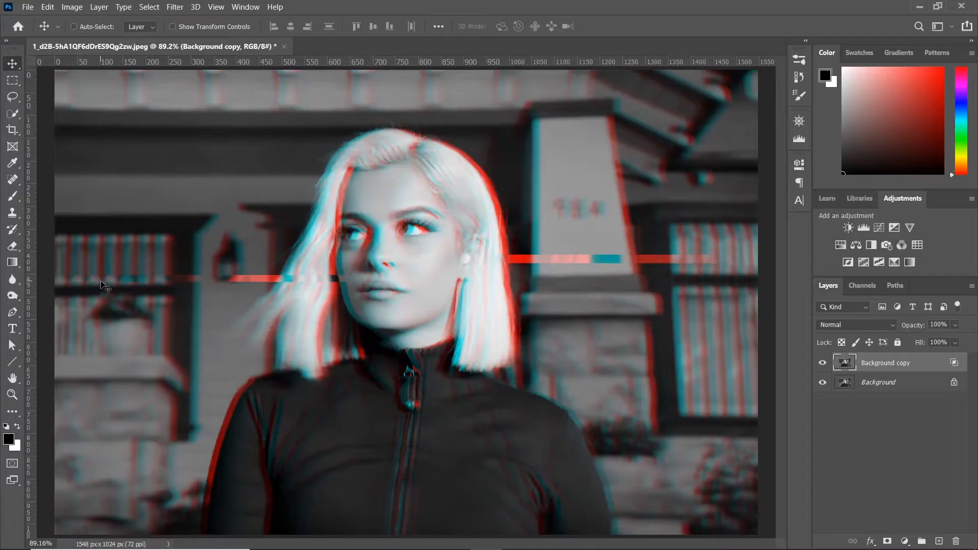
# Select a thin horizontal strip from the chin across to the pillar base, shift it left about 190 px, and deselect
pyautogui.press('m')
pyautogui.moveTo(425, 315); pyautogui.dragTo(623, 322)
pyautogui.press('v')
pyautogui.hotkey('shift', 'Left')
pyautogui.hotkey('shift', 'Left')
pyautogui.hotkey('shift', 'Left')
pyautogui.hotkey('shift', 'Left')
pyautogui.hotkey('shift', 'Left')
pyautogui.hotkey('shift', 'Left')
pyautogui.hotkey('shift', 'Left')
pyautogui.hotkey('shift', 'Left')
pyautogui.hotkey('shift', 'Left')
pyautogui.hotkey('shift', 'Left')
pyautogui.hotkey('shift', 'Left')
pyautogui.hotkey('shift', 'Left')
pyautogui.hotkey('shift', 'Left')
pyautogui.hotkey('shift', 'Left')
pyautogui.hotkey('shift', 'Left')
pyautogui.hotkey('shift', 'Left')
pyautogui.hotkey('shift', 'Left')
pyautogui.hotkey('shift', 'Left')
pyautogui.hotkey('shift', 'Left')
pyautogui.hotkey('ctrl', 'd')
# Select a thin horizontal strip from the left wall across the hair ends to the neck and shift it left about 200 px
pyautogui.press('m')
pyautogui.moveTo(192, 340); pyautogui.dragTo(372, 347)
pyautogui.press('v')
pyautogui.hotkey('shift', 'Left')
pyautogui.hotkey('shift', 'Left')
pyautogui.hotkey('shift', 'Left')
pyautogui.hotkey('shift', 'Left')
pyautogui.hotkey('shift', 'Left')
pyautogui.hotkey('shift', 'Left')
pyautogui.hotkey('shift', 'Left')
pyautogui.hotkey('shift', 'Left')
pyautogui.hotkey('shift', 'Left')
pyautogui.hotkey('shift', 'Left')
pyautogui.hotkey('shift', 'Left')
pyautogui.hotkey('shift', 'Left')
pyautogui.hotkey('shift', 'Left')
pyautogui.hotkey('shift', 'Left')
pyautogui.hotkey('shift', 'Left')
pyautogui.hotkey('shift', 'Left')
pyautogui.hotkey('shift', 'Left')
pyautogui.hotkey('shift', 'Left')
pyautogui.hotkey('shift', 'Left')
pyautogui.hotkey('shift', 'Left')
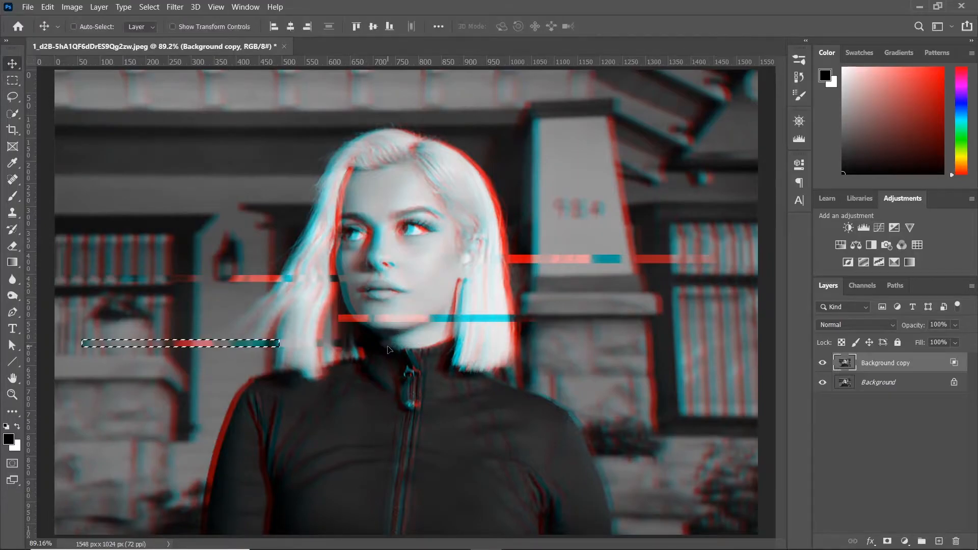
# Select a very thin horizontal strip from the left wall across the collar to the stone pillar, shift it left about 200 px, and deselect
pyautogui.hotkey('ctrl', 'd')
pyautogui.press('m')
pyautogui.moveTo(190, 378); pyautogui.dragTo(629, 379)
pyautogui.press('v')
pyautogui.hotkey('shift', 'Left')
pyautogui.hotkey('shift', 'Left')
pyautogui.hotkey('shift', 'Left')
pyautogui.hotkey('shift', 'Left')
pyautogui.hotkey('shift', 'Left')
pyautogui.hotkey('shift', 'Left')
pyautogui.hotkey('shift', 'Left')
pyautogui.hotkey('shift', 'Left')
pyautogui.hotkey('shift', 'Left')
pyautogui.hotkey('shift', 'Left')
pyautogui.hotkey('shift', 'Left')
pyautogui.hotkey('shift', 'Left')
pyautogui.hotkey('shift', 'Left')
pyautogui.hotkey('shift', 'Left')
pyautogui.hotkey('shift', 'Left')
pyautogui.hotkey('shift', 'Left')
pyautogui.hotkey('shift', 'Left')
pyautogui.hotkey('shift', 'Left')
pyautogui.hotkey('shift', 'Left')
pyautogui.hotkey('shift', 'Left')
pyautogui.hotkey('ctrl', 'd')
# Select a thin horizontal strip from the left wall across the upper chest to the stone pillar, shift it left about 200 px, and deselect
pyautogui.press('m')
pyautogui.moveTo(200, 404); pyautogui.dragTo(604, 407)
pyautogui.press('v')
pyautogui.hotkey('shift', 'Left')
pyautogui.hotkey('shift', 'Left')
pyautogui.hotkey('shift', 'Left')
pyautogui.hotkey('shift', 'Left')
pyautogui.hotkey('shift', 'Left')
pyautogui.hotkey('shift', 'Left')
pyautogui.hotkey('shift', 'Left')
pyautogui.hotkey('shift', 'Left')
pyautogui.hotkey('shift', 'Left')
pyautogui.hotkey('shift', 'Left')
pyautogui.hotkey('shift', 'Left')
pyautogui.hotkey('shift', 'Left')
pyautogui.hotkey('shift', 'Left')
pyautogui.hotkey('shift', 'Left')
pyautogui.hotkey('shift', 'Left')
pyautogui.hotkey('shift', 'Left')
pyautogui.hotkey('shift', 'Left')
pyautogui.hotkey('shift', 'Left')
pyautogui.hotkey('shift', 'Left')
pyautogui.hotkey('shift', 'Left')
pyautogui.hotkey('ctrl', 'd')
# Select a short horizontal strip on the chest beside the jacket zipper, shift it right about 200 px, and deselect
pyautogui.press('m')
pyautogui.moveTo(338, 429); pyautogui.dragTo(421, 447)
pyautogui.press('v')
pyautogui.hotkey('shift', 'Right')
pyautogui.hotkey('shift', 'Right')
pyautogui.hotkey('shift', 'Right')
pyautogui.hotkey('shift', 'Right')
pyautogui.hotkey('shift', 'Right')
pyautogui.hotkey('shift', 'Right')
pyautogui.hotkey('shift', 'Right')
pyautogui.hotkey('shift', 'Right')
pyautogui.hotkey('shift', 'Right')
pyautogui.hotkey('shift', 'Right')
pyautogui.hotkey('shift', 'Right')
pyautogui.hotkey('shift', 'Right')
pyautogui.hotkey('shift', 'Right')
pyautogui.hotkey('shift', 'Right')
pyautogui.hotkey('shift', 'Right')
pyautogui.hotkey('shift', 'Right')
pyautogui.hotkey('shift', 'Right')
pyautogui.hotkey('shift', 'Right')
pyautogui.hotkey('shift', 'Right')
pyautogui.hotkey('shift', 'Right')
pyautogui.hotkey('ctrl', 'd')
# Shift another short strip right about 210 px onto the stonework below the right window as a cyan streak, and deselect
pyautogui.press('m')
pyautogui.press('v')
pyautogui.hotkey('shift', 'Right')
pyautogui.hotkey('shift', 'Right')
pyautogui.hotkey('shift', 'Right')
pyautogui.hotkey('shift', 'Right')
pyautogui.hotkey('shift', 'Right')
pyautogui.hotkey('shift', 'Right')
pyautogui.hotkey('shift', 'Right')
pyautogui.hotkey('shift', 'Right')
pyautogui.hotkey('shift', 'Right')
pyautogui.hotkey('shift', 'Right')
pyautogui.hotkey('shift', 'Right')
pyautogui.hotkey('shift', 'Right')
pyautogui.hotkey('shift', 'Right')
pyautogui.hotkey('shift', 'Right')
pyautogui.hotkey('shift', 'Right')
pyautogui.hotkey('shift', 'Right')
pyautogui.hotkey('shift', 'Right')
pyautogui.hotkey('shift', 'Right')
pyautogui.hotkey('shift', 'Right')
pyautogui.hotkey('shift', 'Right')
pyautogui.hotkey('shift', 'Right')
pyautogui.hotkey('ctrl', 'd')
# Select a thin horizontal strip from the left stone wall across the mid-chest to the jacket's right side
pyautogui.press('m')
pyautogui.moveTo(169, 460); pyautogui.dragTo(518, 467)
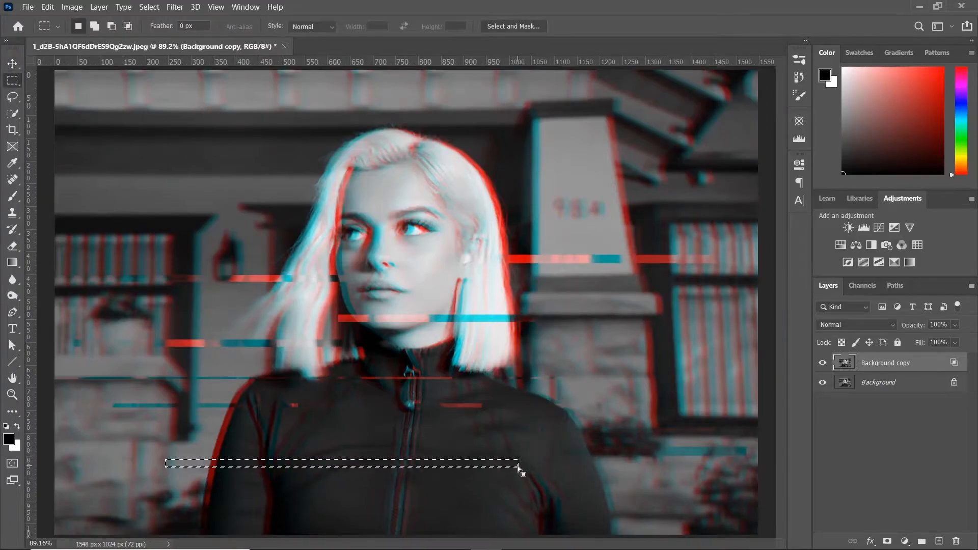
# Shift the selected mid-chest strip left about 170 px so it streaks across the left stone wall, and deselect
pyautogui.press('v')
pyautogui.hotkey('shift', 'Left')
pyautogui.hotkey('shift', 'Left')
pyautogui.hotkey('shift', 'Left')
pyautogui.hotkey('shift', 'Left')
pyautogui.hotkey('shift', 'Left')
pyautogui.hotkey('shift', 'Left')
pyautogui.hotkey('shift', 'Left')
pyautogui.hotkey('shift', 'Left')
pyautogui.hotkey('shift', 'Left')
pyautogui.hotkey('shift', 'Left')
pyautogui.hotkey('shift', 'Left')
pyautogui.hotkey('shift', 'Left')
pyautogui.hotkey('shift', 'Left')
pyautogui.hotkey('shift', 'Left')
pyautogui.hotkey('shift', 'Left')
pyautogui.hotkey('shift', 'Left')
pyautogui.hotkey('shift', 'Left')
pyautogui.hotkey('ctrl', 'd')
# Select a thin horizontal strip from the left stonework across the lower jacket to the right image edge, shift it left about 200 px, and deselect
pyautogui.press('m')
pyautogui.moveTo(167, 491); pyautogui.dragTo(783, 503)
pyautogui.press('c')
pyautogui.press('v')
pyautogui.hotkey('shift', 'Left')
pyautogui.hotkey('shift', 'Left')
pyautogui.hotkey('shift', 'Left')
pyautogui.hotkey('shift', 'Left')
pyautogui.hotkey('shift', 'Left')
pyautogui.hotkey('shift', 'Left')
pyautogui.hotkey('shift', 'Left')
pyautogui.hotkey('shift', 'Left')
pyautogui.hotkey('shift', 'Left')
pyautogui.hotkey('shift', 'Left')
pyautogui.hotkey('shift', 'Left')
pyautogui.hotkey('shift', 'Left')
pyautogui.hotkey('shift', 'Left')
pyautogui.hotkey('shift', 'Left')
pyautogui.hotkey('shift', 'Left')
pyautogui.hotkey('shift', 'Left')
pyautogui.hotkey('shift', 'Left')
pyautogui.hotkey('shift', 'Left')
pyautogui.hotkey('shift', 'Left')
pyautogui.hotkey('shift', 'Left')
pyautogui.hotkey('ctrl', 'd')
# Select a short thin strip from the left wall across the hair to the forehead and shift it left about 170 px
pyautogui.press('m')
pyautogui.moveTo(411, 200)
pyautogui.mouseDown()
pyautogui.moveTo(280, 187)
pyautogui.moveTo(238, 194)
pyautogui.mouseUp()
pyautogui.press('v')
pyautogui.hotkey('shift', 'Left')
pyautogui.hotkey('shift', 'Left')
pyautogui.hotkey('shift', 'Left')
pyautogui.hotkey('shift', 'Left')
pyautogui.hotkey('shift', 'Left')
pyautogui.hotkey('shift', 'Left')
pyautogui.hotkey('shift', 'Left')
pyautogui.hotkey('shift', 'Left')
pyautogui.hotkey('shift', 'Left')
pyautogui.hotkey('shift', 'Left')
pyautogui.hotkey('shift', 'Left')
pyautogui.hotkey('shift', 'Left')
pyautogui.hotkey('shift', 'Left')
pyautogui.hotkey('shift', 'Left')
pyautogui.hotkey('shift', 'Left')
pyautogui.hotkey('shift', 'Left')
pyautogui.hotkey('shift', 'Left')
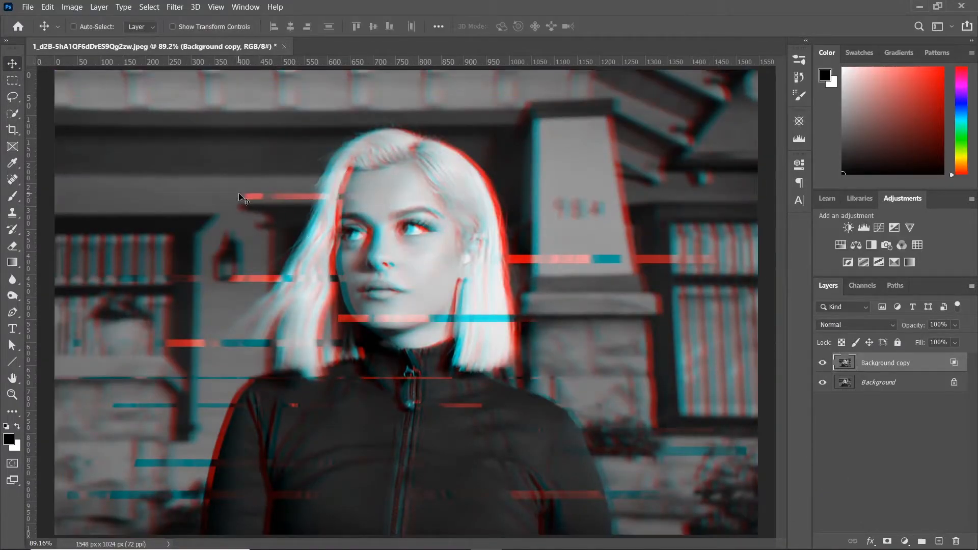
# Select a thin horizontal strip across the upper hair and pillar, shift it left about 500 px, and deselect
pyautogui.press('m')
pyautogui.moveTo(306, 156); pyautogui.dragTo(649, 162)
pyautogui.press('v')
pyautogui.hotkey('shift', 'Left')
pyautogui.hotkey('shift', 'Left')
pyautogui.hotkey('shift', 'Left')
pyautogui.hotkey('shift', 'Left')
pyautogui.hotkey('shift', 'Left')
pyautogui.hotkey('shift', 'Left')
pyautogui.hotkey('shift', 'Left')
pyautogui.hotkey('shift', 'Left')
pyautogui.hotkey('shift', 'Left')
pyautogui.hotkey('shift', 'Left')
pyautogui.hotkey('shift', 'Left')
pyautogui.hotkey('shift', 'Left')
pyautogui.hotkey('shift', 'Left')
pyautogui.hotkey('shift', 'Left')
pyautogui.hotkey('shift', 'Left')
pyautogui.hotkey('shift', 'Left')
pyautogui.hotkey('shift', 'Left')
pyautogui.hotkey('shift', 'Left')
pyautogui.hotkey('shift', 'Left')
pyautogui.hotkey('shift', 'Left')
pyautogui.hotkey('ctrl', 'd')
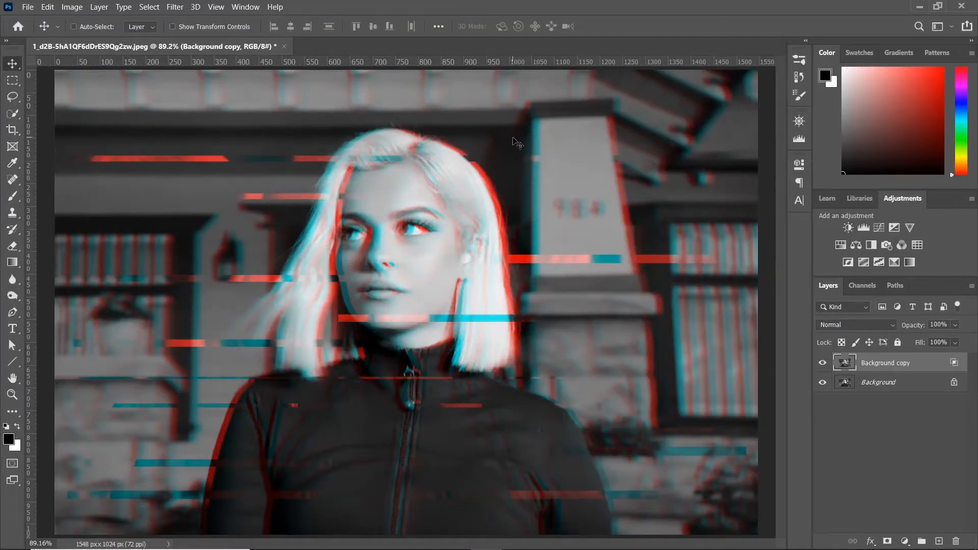
# Select a very thin strip from the hair above the forehead across the pillar, shift it left about 550 px, and deselect
pyautogui.press('m')
pyautogui.moveTo(420, 171); pyautogui.dragTo(745, 173)
pyautogui.press('v')
pyautogui.hotkey('shift', 'Left')
pyautogui.hotkey('shift', 'Left')
pyautogui.hotkey('shift', 'Left')
pyautogui.hotkey('shift', 'Left')
pyautogui.hotkey('shift', 'Left')
pyautogui.hotkey('shift', 'Left')
pyautogui.hotkey('shift', 'Left')
pyautogui.hotkey('shift', 'Left')
pyautogui.hotkey('shift', 'Left')
pyautogui.hotkey('shift', 'Left')
pyautogui.hotkey('shift', 'Left')
pyautogui.hotkey('shift', 'Left')
pyautogui.hotkey('shift', 'Left')
pyautogui.hotkey('shift', 'Left')
pyautogui.hotkey('shift', 'Left')
pyautogui.hotkey('shift', 'Left')
pyautogui.hotkey('shift', 'Left')
pyautogui.hotkey('shift', 'Left')
pyautogui.hotkey('shift', 'Left')
pyautogui.hotkey('shift', 'Left')
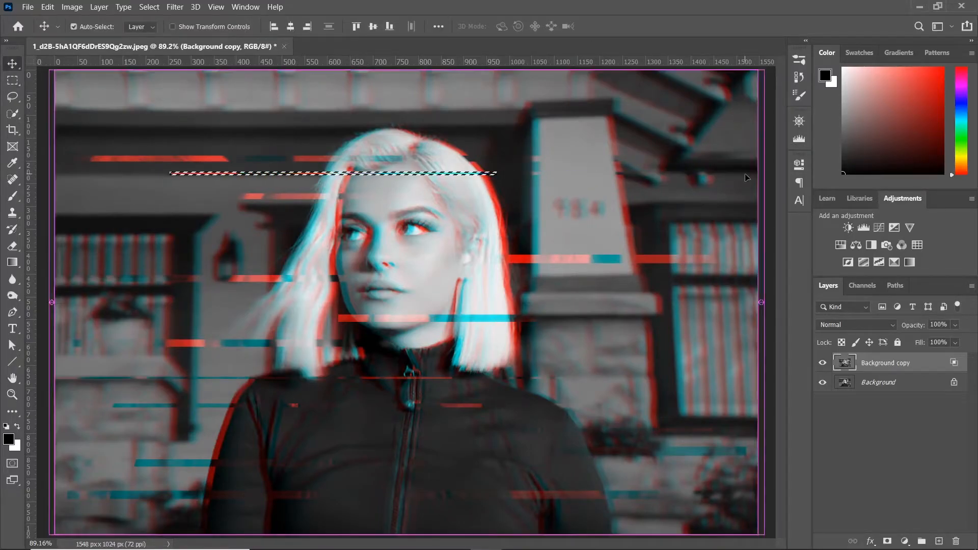
pyautogui.hotkey('ctrl', 'd')
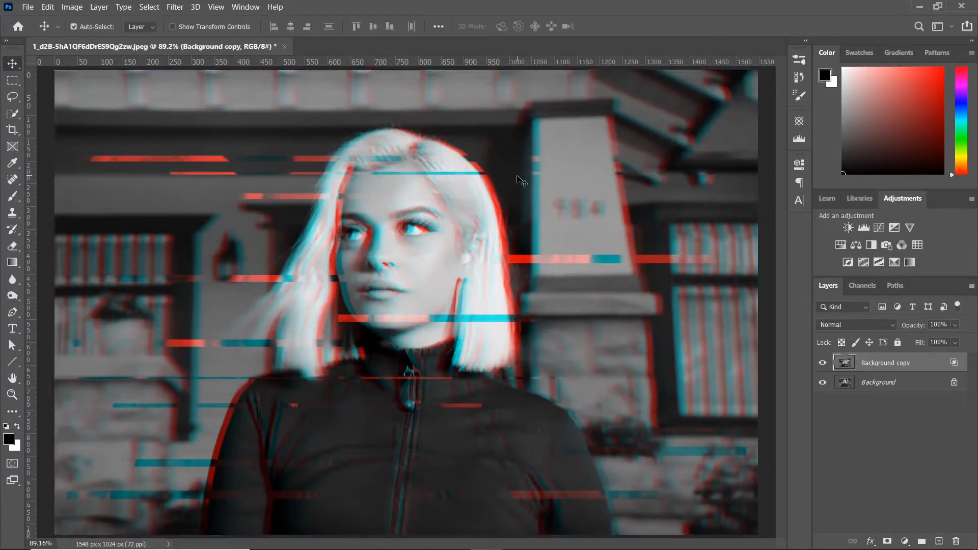
# Select a thin horizontal strip above the head from the left beam past the pillar top, shift it right over the roof beams, and deselect
pyautogui.press('m')
pyautogui.moveTo(309, 105)
pyautogui.mouseDown()
pyautogui.moveTo(720, 127)
pyautogui.moveTo(636, 114)
pyautogui.mouseUp()
pyautogui.press('v')
pyautogui.hotkey('shift', 'Right')
pyautogui.hotkey('shift', 'Right')
pyautogui.hotkey('shift', 'Right')
pyautogui.hotkey('shift', 'Right')
pyautogui.hotkey('shift', 'Right')
pyautogui.hotkey('shift', 'Right')
pyautogui.hotkey('shift', 'Right')
pyautogui.hotkey('shift', 'Right')
pyautogui.hotkey('shift', 'Right')
pyautogui.hotkey('shift', 'Right')
pyautogui.hotkey('shift', 'Right')
pyautogui.hotkey('shift', 'Right')
pyautogui.hotkey('shift', 'Right')
pyautogui.hotkey('shift', 'Right')
pyautogui.hotkey('shift', 'Right')
pyautogui.hotkey('shift', 'Right')
pyautogui.hotkey('shift', 'Right')
pyautogui.hotkey('shift', 'Right')
pyautogui.hotkey('shift', 'Right')
pyautogui.hotkey('shift', 'Right')
pyautogui.hotkey('ctrl', 'd')
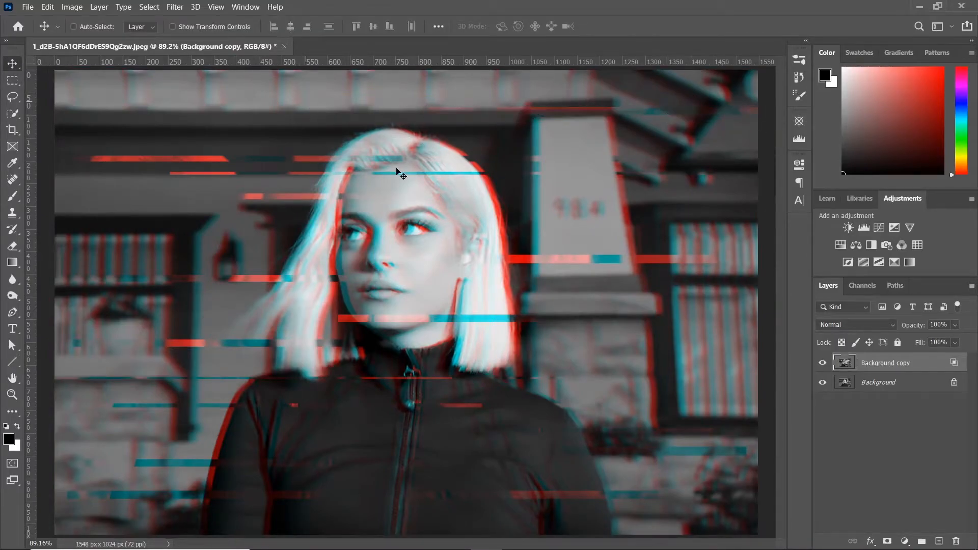
# Select a thin horizontal strip above the head from the dark beam to the pillar top, shift it left about 200 px, and deselect
pyautogui.press('m')
pyautogui.moveTo(262, 86); pyautogui.dragTo(561, 94)
pyautogui.press('v')
pyautogui.hotkey('shift', 'Left')
pyautogui.hotkey('shift', 'Left')
pyautogui.hotkey('shift', 'Left')
pyautogui.hotkey('shift', 'Left')
pyautogui.hotkey('shift', 'Left')
pyautogui.hotkey('shift', 'Left')
pyautogui.hotkey('shift', 'Left')
pyautogui.hotkey('shift', 'Left')
pyautogui.hotkey('shift', 'Left')
pyautogui.hotkey('shift', 'Left')
pyautogui.hotkey('shift', 'Left')
pyautogui.hotkey('shift', 'Left')
pyautogui.hotkey('shift', 'Left')
pyautogui.hotkey('shift', 'Left')
pyautogui.hotkey('shift', 'Left')
pyautogui.hotkey('shift', 'Left')
pyautogui.hotkey('shift', 'Left')
pyautogui.hotkey('shift', 'Left')
pyautogui.hotkey('shift', 'Left')
pyautogui.hotkey('shift', 'Left')
pyautogui.hotkey('ctrl', 'd')
# Select a short thin strip across the stonework below the pillar ledge up to the window and shift it left about 160 px
pyautogui.press('m')
pyautogui.moveTo(688, 345); pyautogui.dragTo(574, 353)
pyautogui.press('v')
pyautogui.hotkey('shift', 'Left')
pyautogui.hotkey('shift', 'Left')
pyautogui.hotkey('shift', 'Left')
pyautogui.hotkey('shift', 'Left')
pyautogui.hotkey('shift', 'Left')
pyautogui.hotkey('shift', 'Left')
pyautogui.hotkey('shift', 'Left')
pyautogui.hotkey('shift', 'Left')
pyautogui.hotkey('shift', 'Left')
pyautogui.hotkey('shift', 'Left')
pyautogui.hotkey('shift', 'Left')
pyautogui.hotkey('shift', 'Left')
pyautogui.hotkey('shift', 'Left')
pyautogui.hotkey('shift', 'Left')
pyautogui.hotkey('shift', 'Left')
pyautogui.hotkey('shift', 'Left')
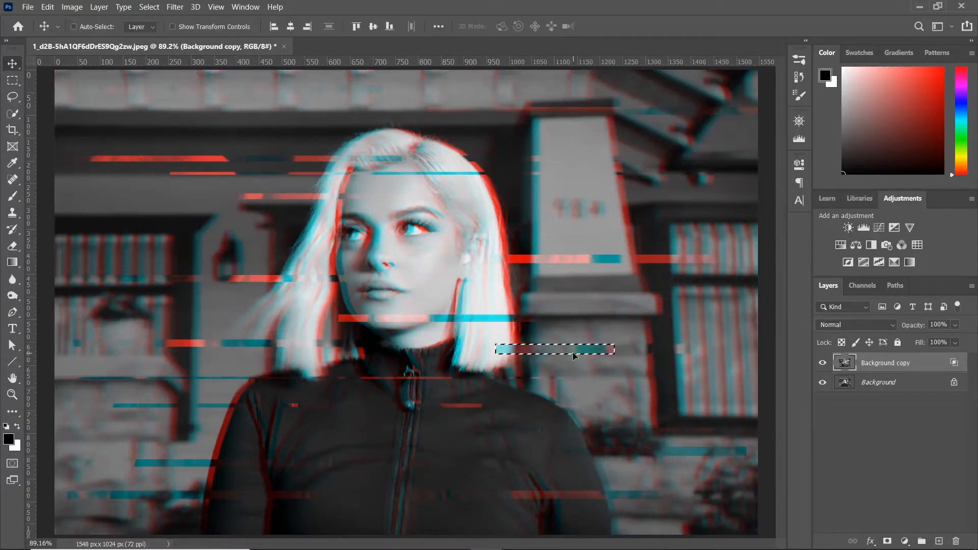
# Select a short thin strip across the pillar at the house number's height, shift it left about 90 px, and deselect
pyautogui.press('m')
pyautogui.moveTo(517, 214); pyautogui.dragTo(601, 206)
pyautogui.press('v')
pyautogui.hotkey('shift', 'Left')
pyautogui.hotkey('shift', 'Left')
pyautogui.hotkey('shift', 'Left')
pyautogui.hotkey('shift', 'Left')
pyautogui.hotkey('shift', 'Left')
pyautogui.hotkey('shift', 'Left')
pyautogui.hotkey('shift', 'Left')
pyautogui.hotkey('shift', 'Left')
pyautogui.hotkey('shift', 'Left')
pyautogui.hotkey('ctrl', 'd')
# Select a short thin strip from the wall beside the lantern to the hair at eye level, shift it left about 30 px, and deselect
pyautogui.press('m')
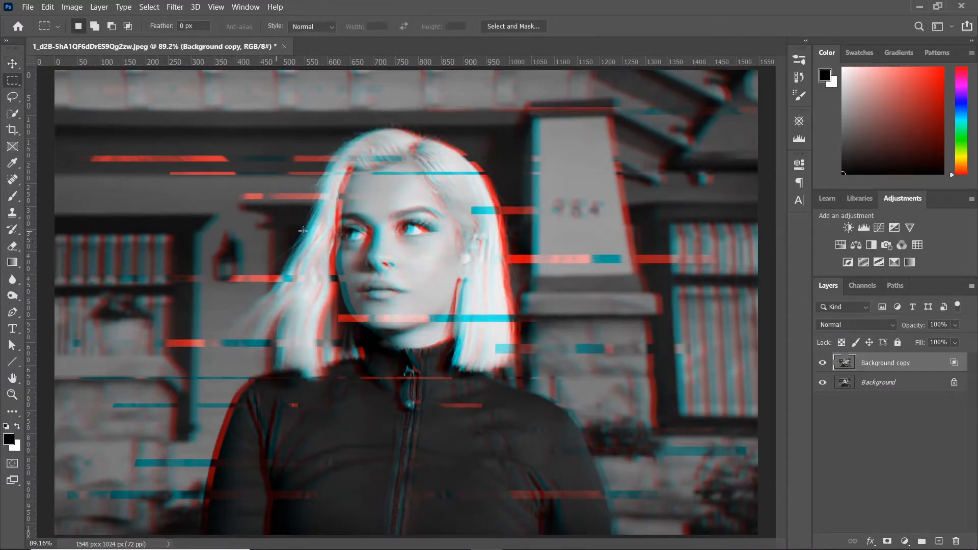
pyautogui.moveTo(246, 229); pyautogui.dragTo(322, 240)
pyautogui.press('v')
pyautogui.hotkey('shift', 'Left')
pyautogui.hotkey('shift', 'Left')
pyautogui.hotkey('shift', 'Left')
pyautogui.hotkey('ctrl', 'd')
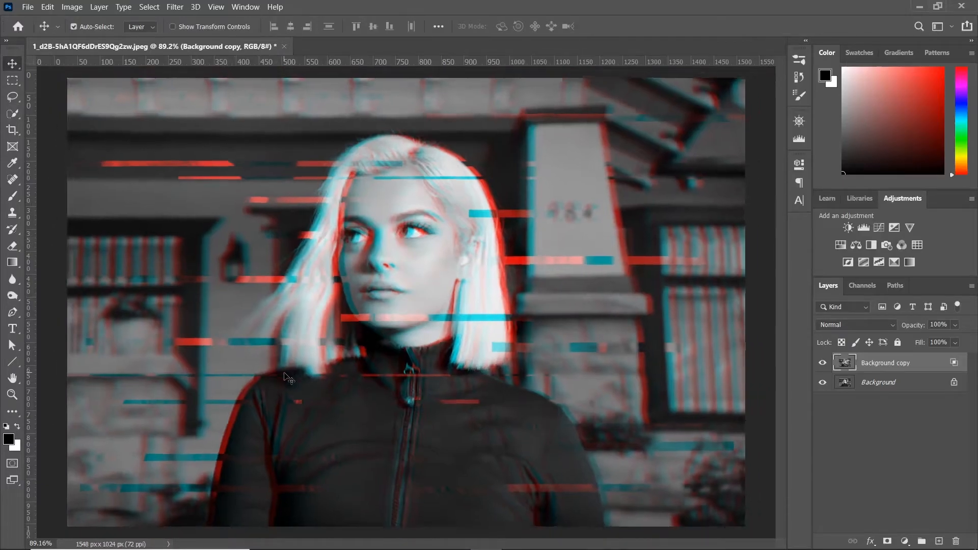
# Add Uniform noise of 16.80% to the Background layer
pyautogui.hotkey('ctrl', '-')
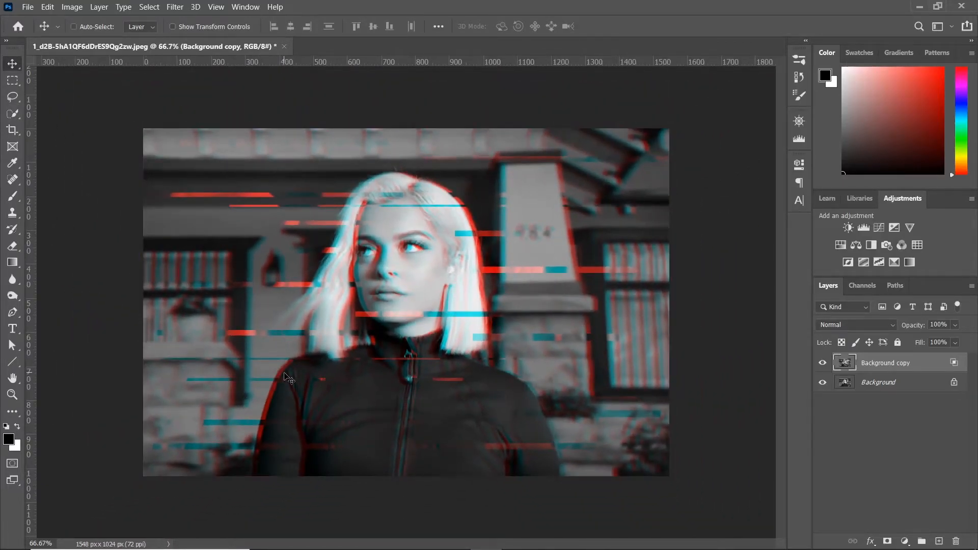
pyautogui.click(907, 384)
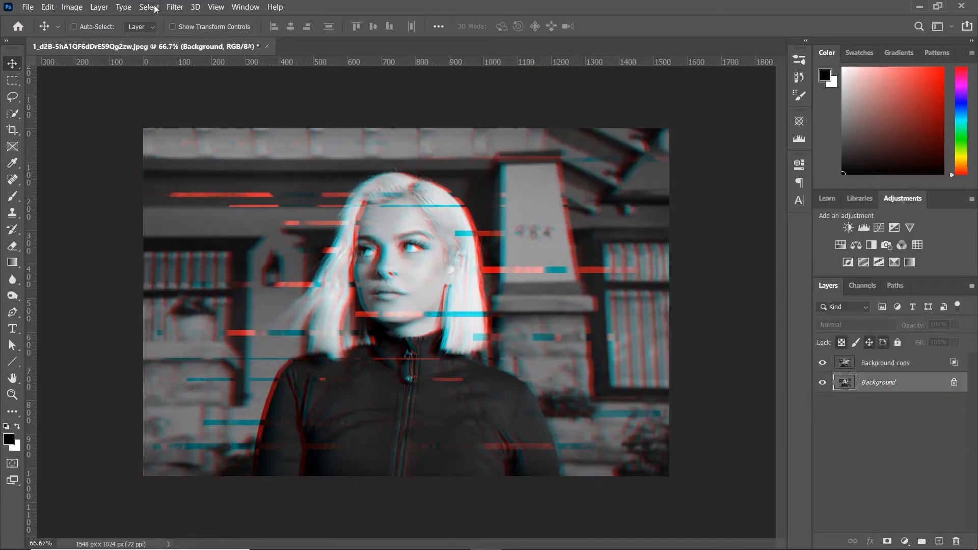
pyautogui.click(175, 8)
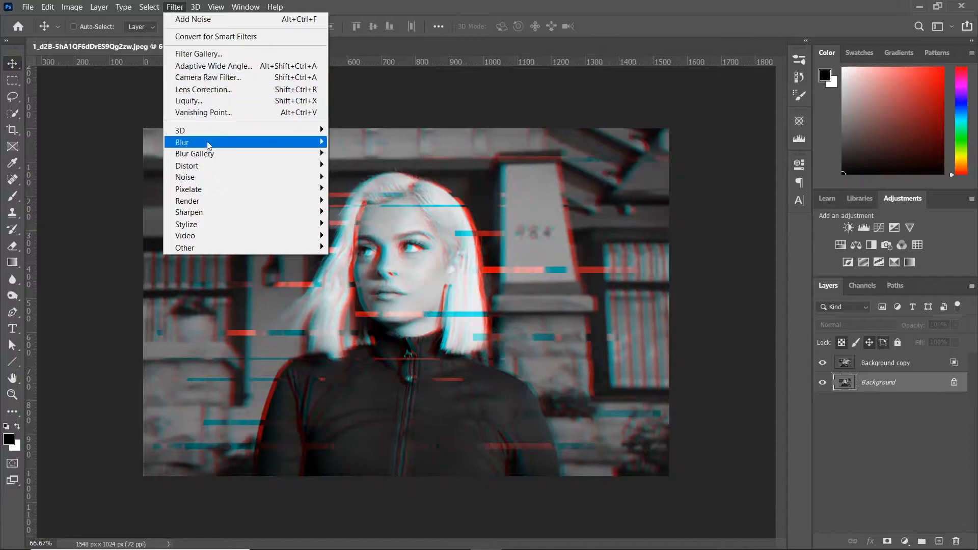
pyautogui.moveTo(232, 179)
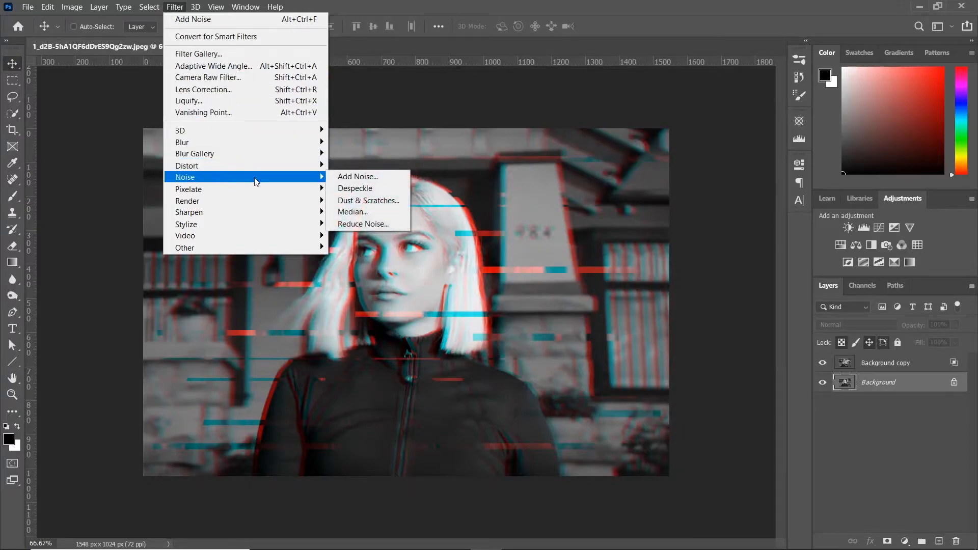
pyautogui.click(352, 178)
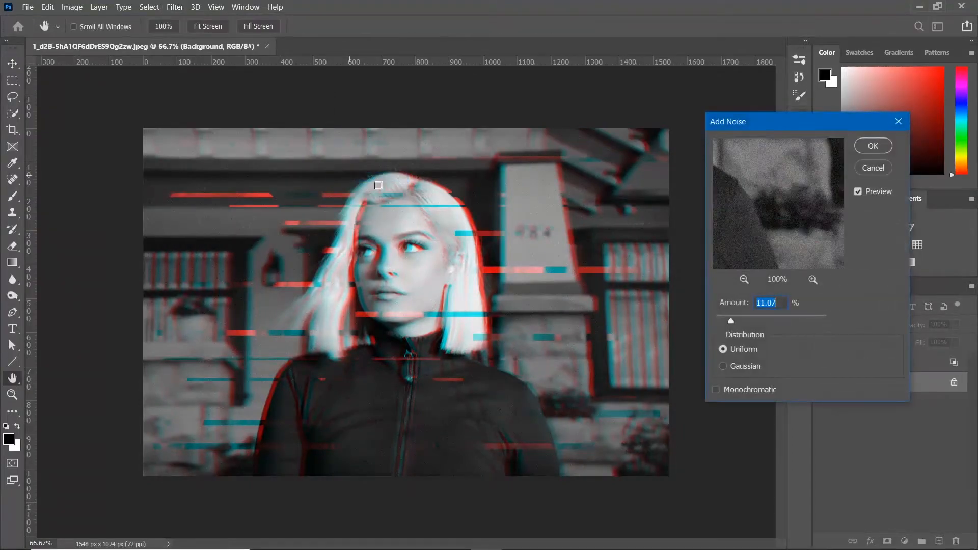
pyautogui.moveTo(744, 322); pyautogui.dragTo(739, 322)
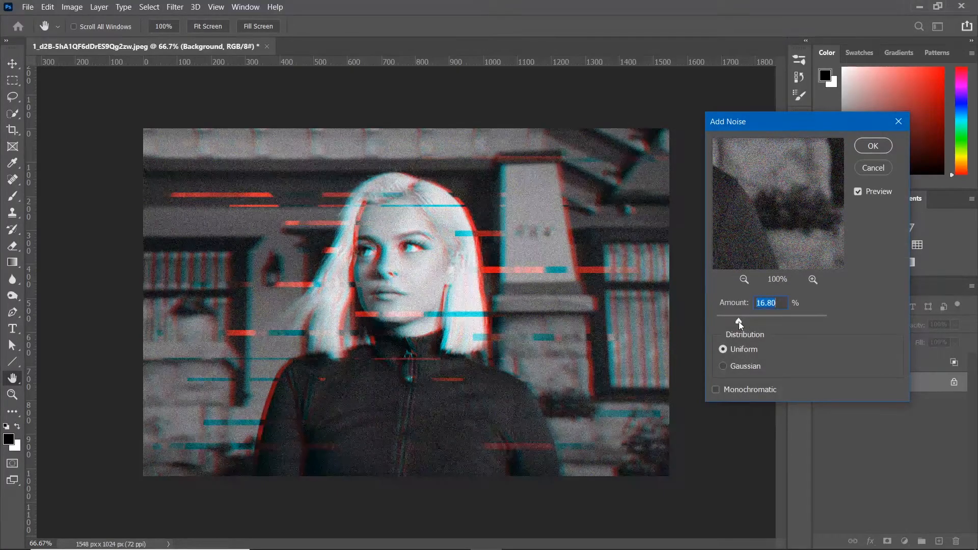
pyautogui.click(877, 153)
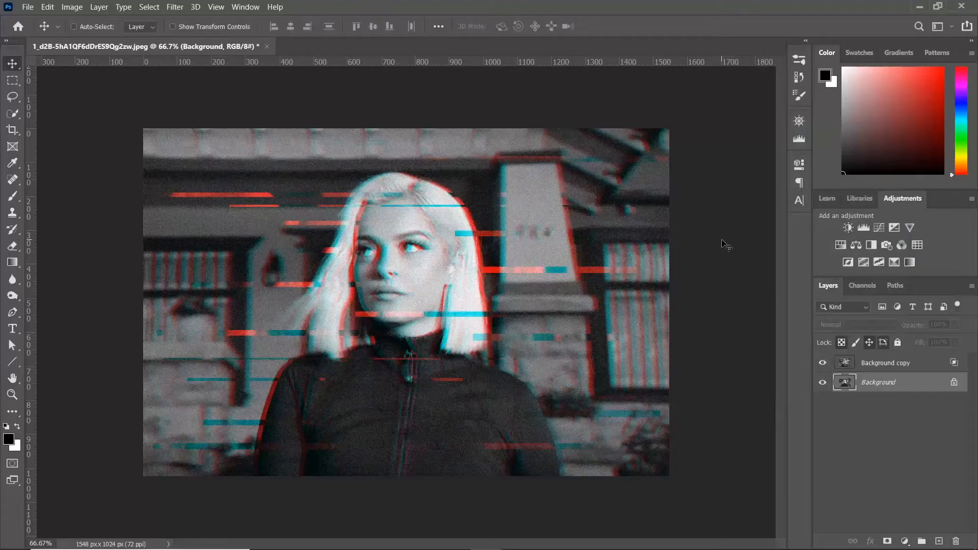
# Create a new layer above Background copy and fill it with white
pyautogui.hotkey('ctrl', '+')
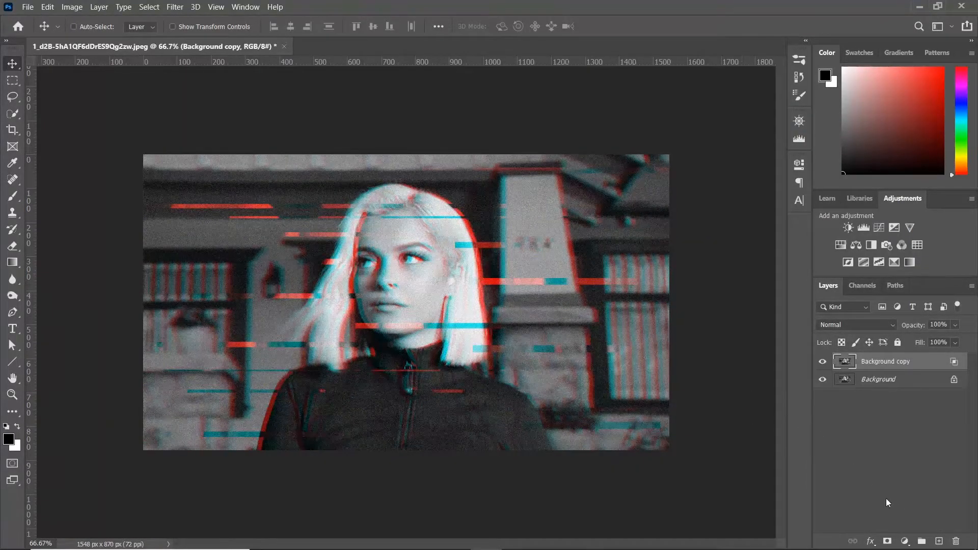
pyautogui.click(939, 541)
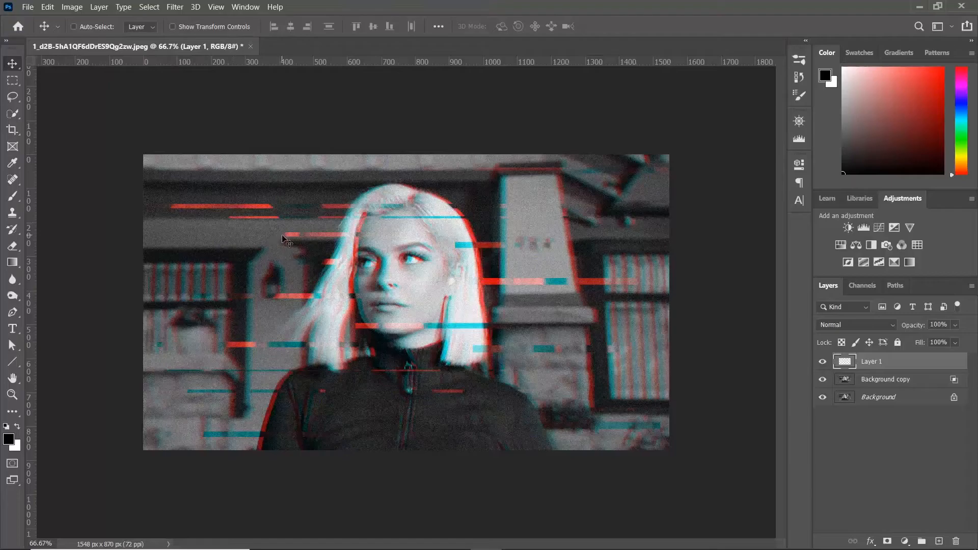
pyautogui.hotkey('ctrl', 'BackSpace')
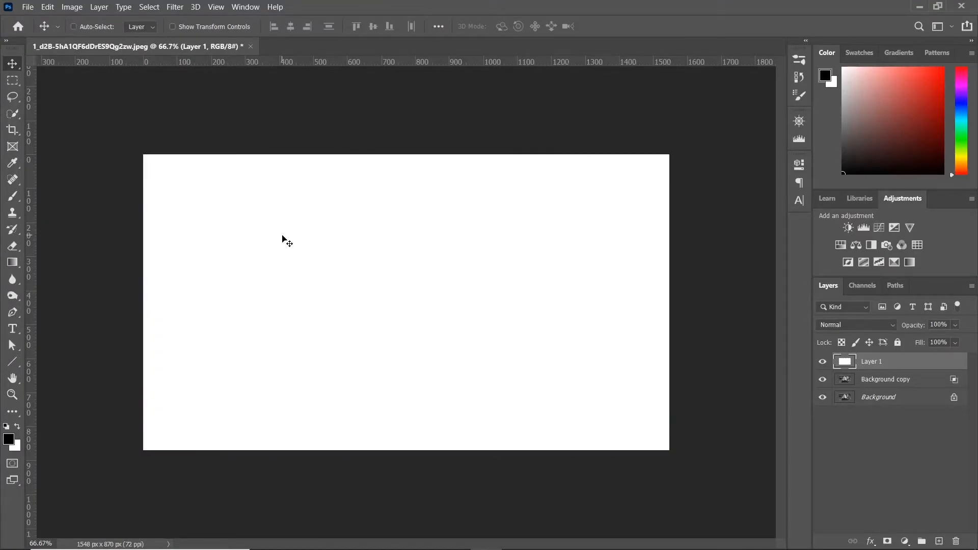
# Add noise to the white layer at 400% with Gaussian distribution
pyautogui.click(170, 11)
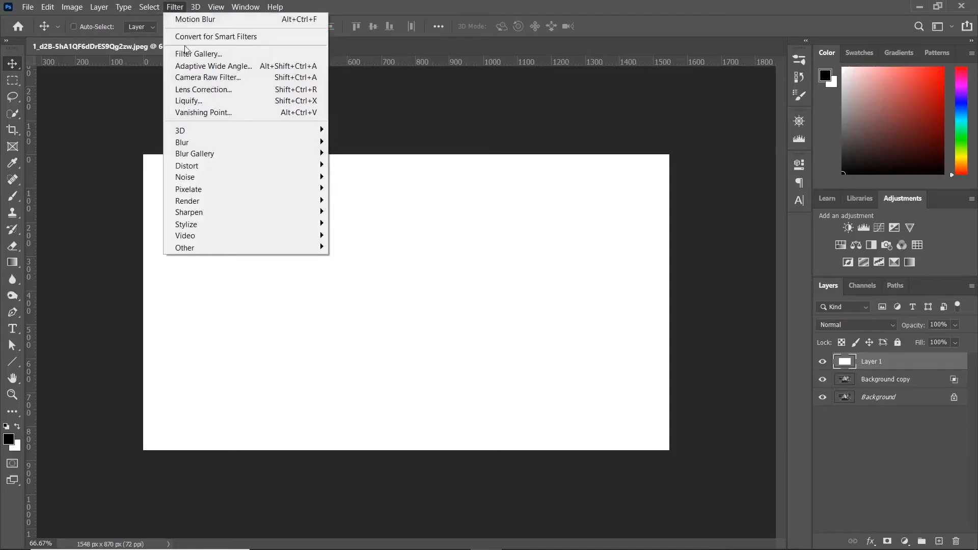
pyautogui.moveTo(306, 178)
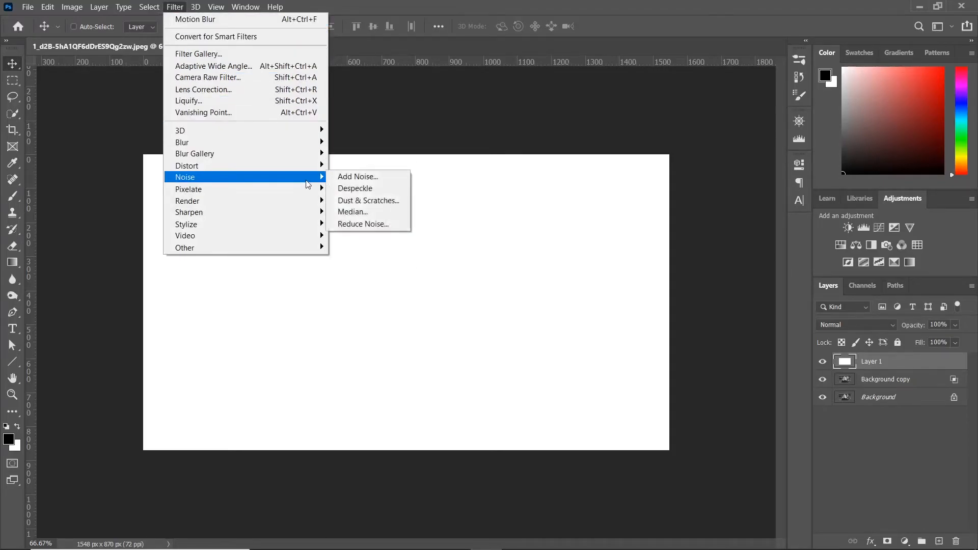
pyautogui.click(351, 179)
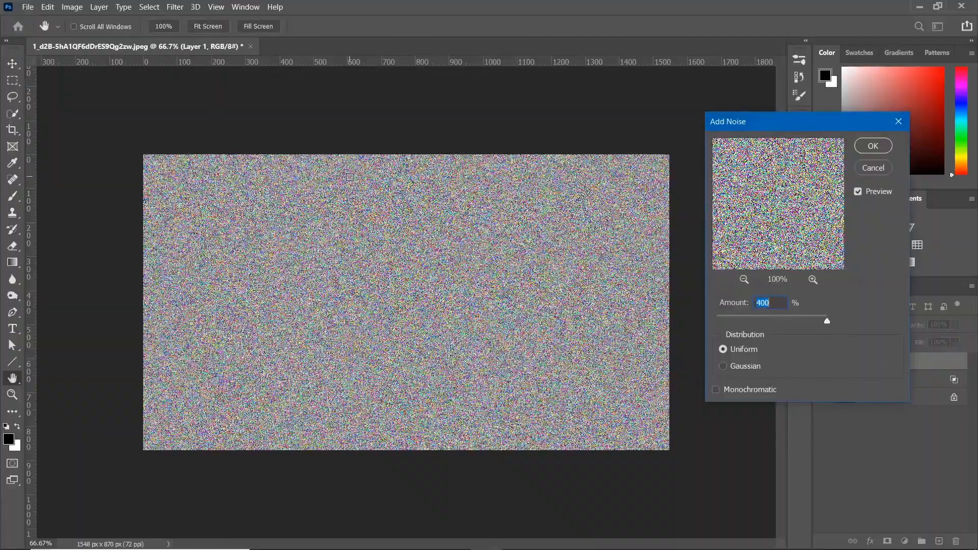
pyautogui.click(723, 366)
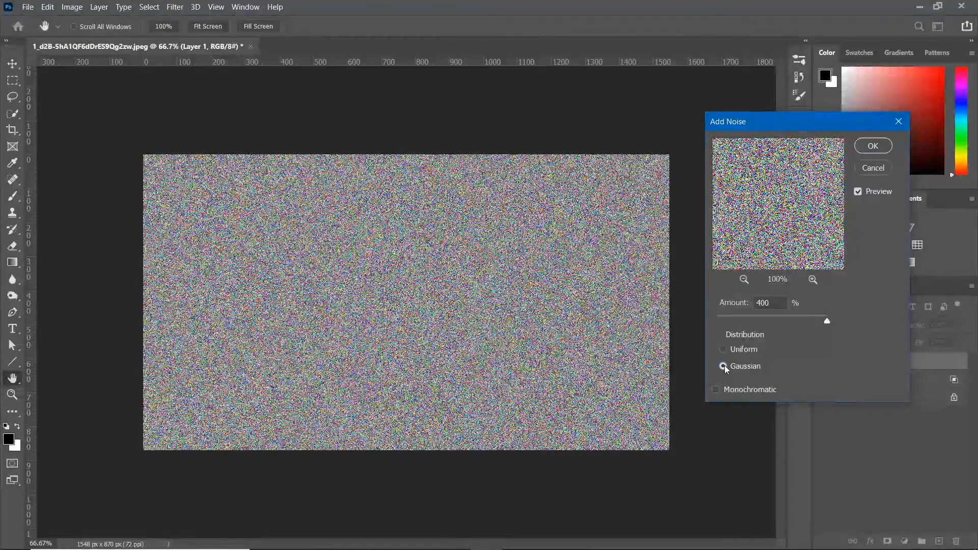
pyautogui.click(876, 148)
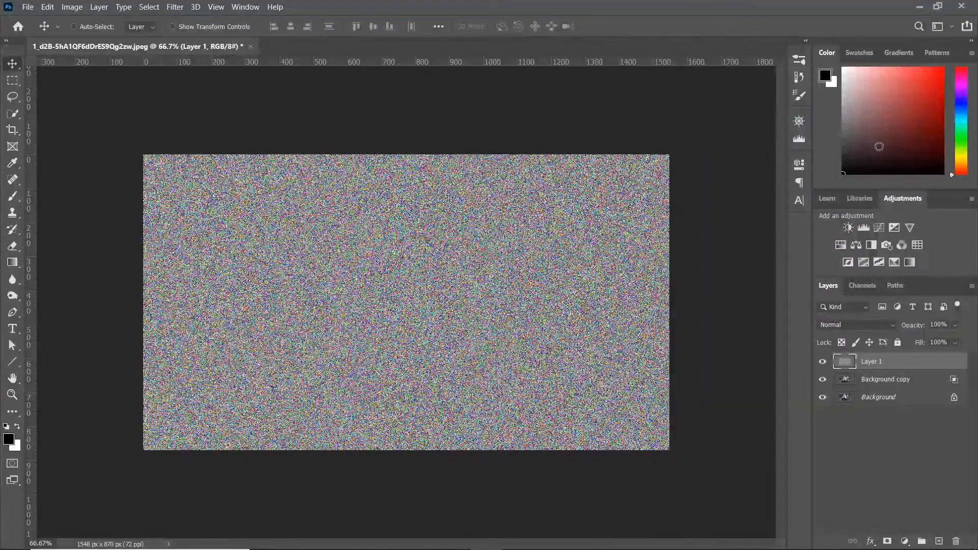
# Apply a Motion Blur to the noise layer with an angle of 0° and a distance of 2000 pixels
pyautogui.click(174, 7)
pyautogui.moveTo(203, 160)
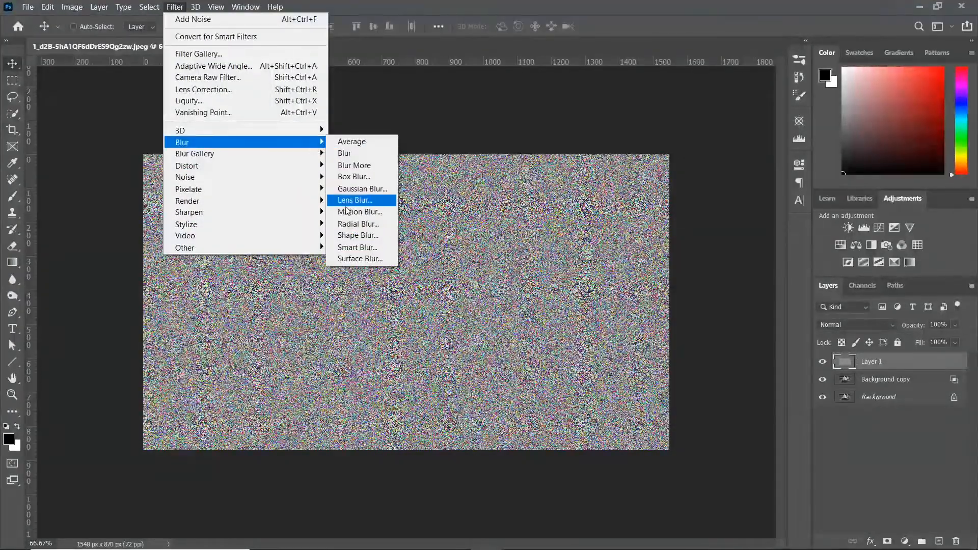
pyautogui.click(356, 215)
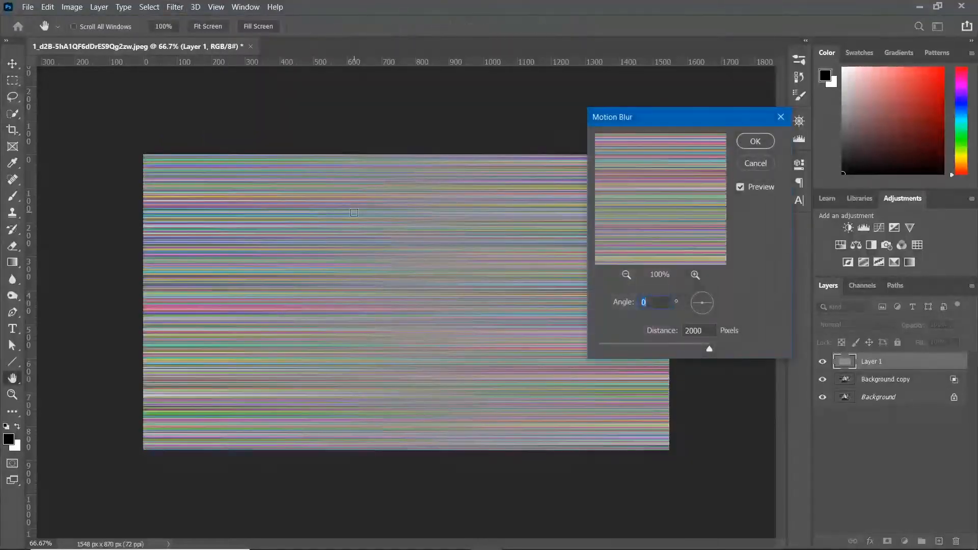
pyautogui.press('Tab')
pyautogui.click(751, 143)
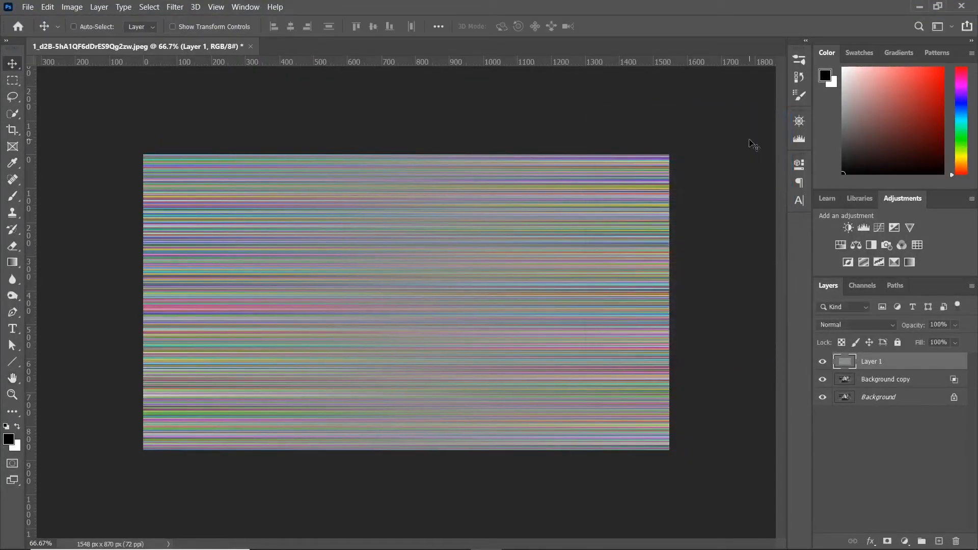
# Stretch the striped layer vertically to about 167% around its centre and set its blend mode to Overlay
pyautogui.hotkey('ctrl', '-')
pyautogui.hotkey('ctrl', 't')
pyautogui.moveTo(406, 192); pyautogui.dragTo(406, 115)
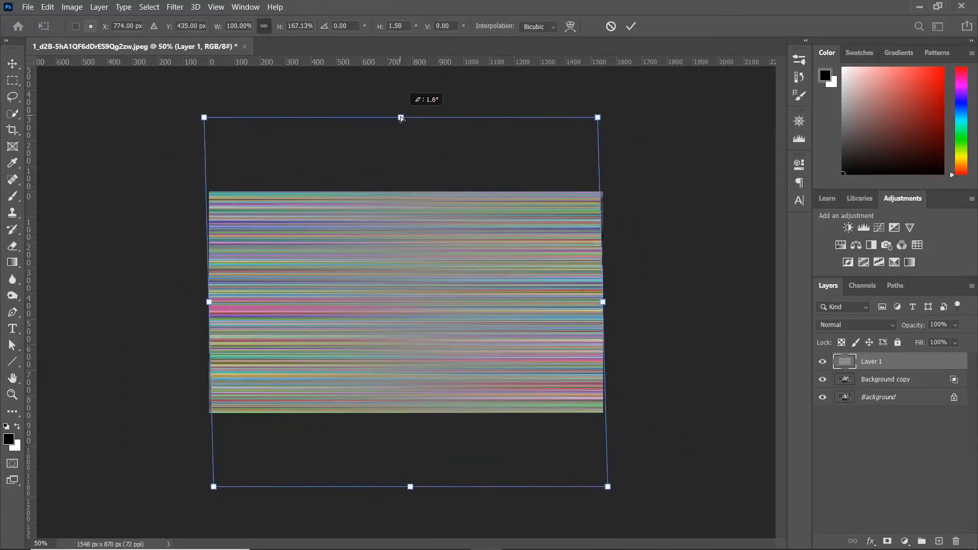
pyautogui.press('Return')
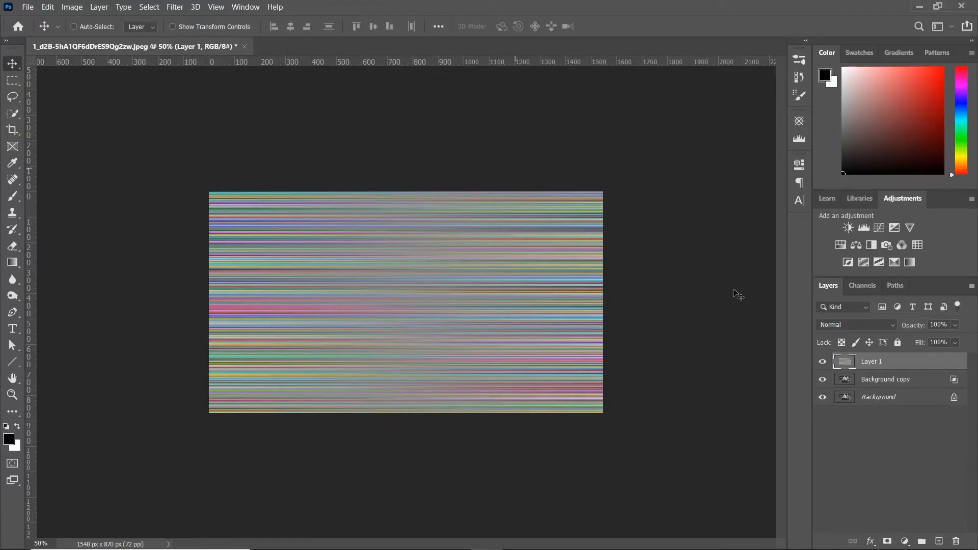
pyautogui.click(885, 325)
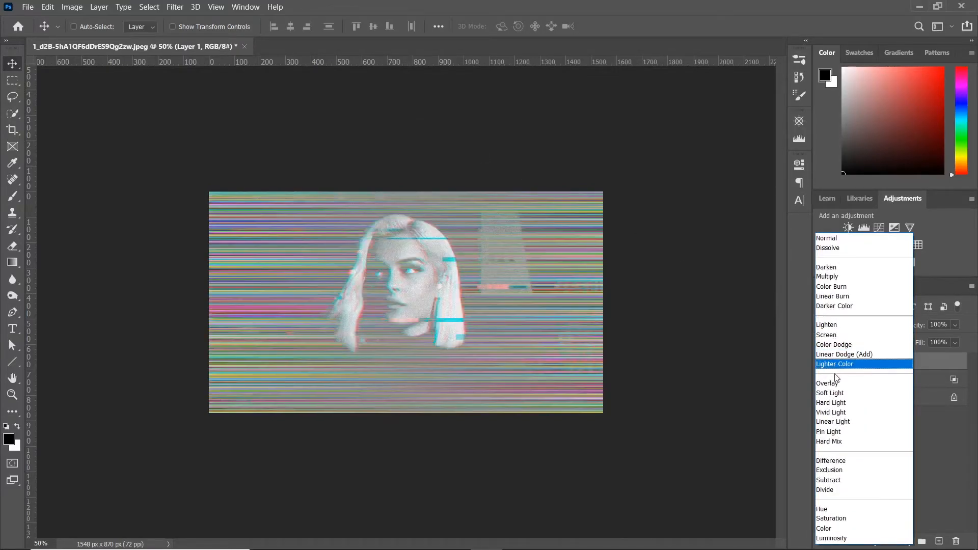
pyautogui.click(828, 384)
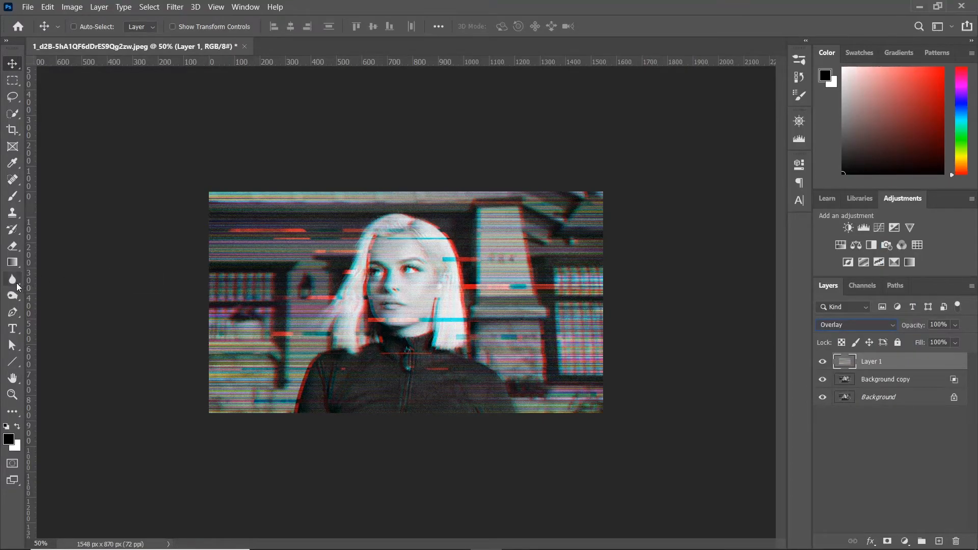
# Enlarge the Burn tool's brush to 1200 px and darken the striped layer around the image edges
pyautogui.click(13, 296)
pyautogui.press(']')
pyautogui.press(']')
pyautogui.press(']')
pyautogui.press(']')
pyautogui.press(']')
pyautogui.press(']')
pyautogui.press(']')
pyautogui.press(']')
pyautogui.press(']')
pyautogui.press(']')
pyautogui.press(']')
pyautogui.press(']')
pyautogui.press(']')
pyautogui.press(']')
pyautogui.press(']')
pyautogui.press(']')
pyautogui.press(']')
pyautogui.press(']')
pyautogui.press(']')
pyautogui.press(']')
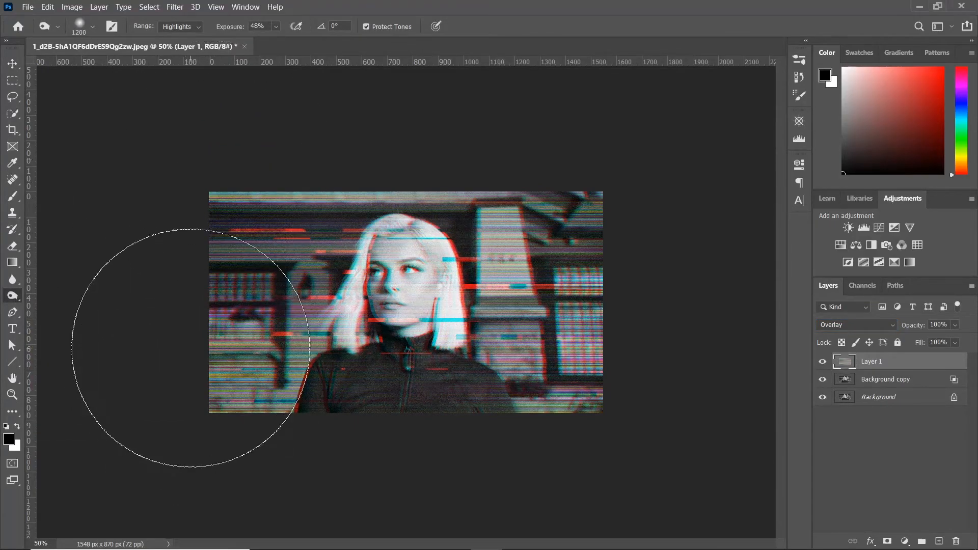
pyautogui.moveTo(652, 361)
pyautogui.mouseDown()
pyautogui.moveTo(597, 148)
pyautogui.moveTo(604, 415)
pyautogui.moveTo(531, 82)
pyautogui.mouseUp()
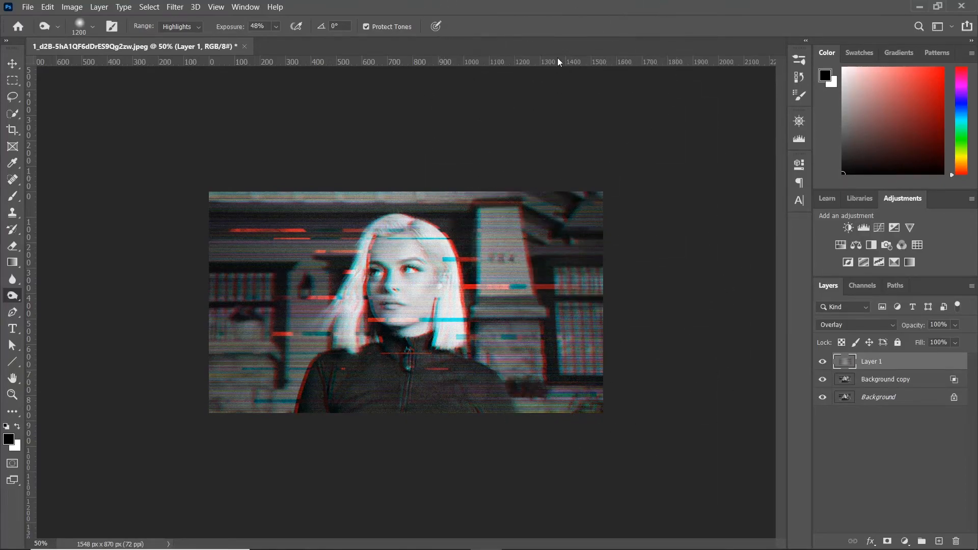
pyautogui.press('v')
pyautogui.hotkey('ctrl', '+')
pyautogui.hotkey('ctrl', '+')
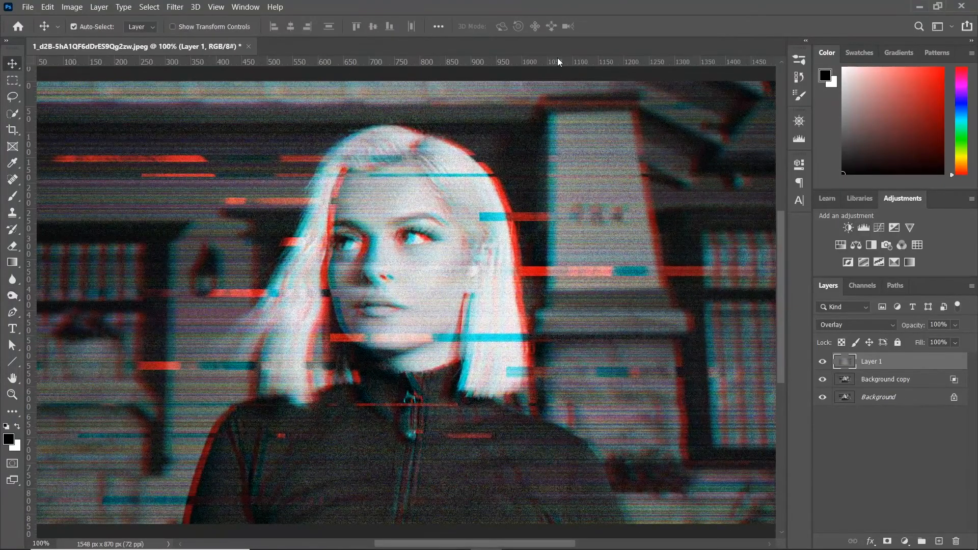